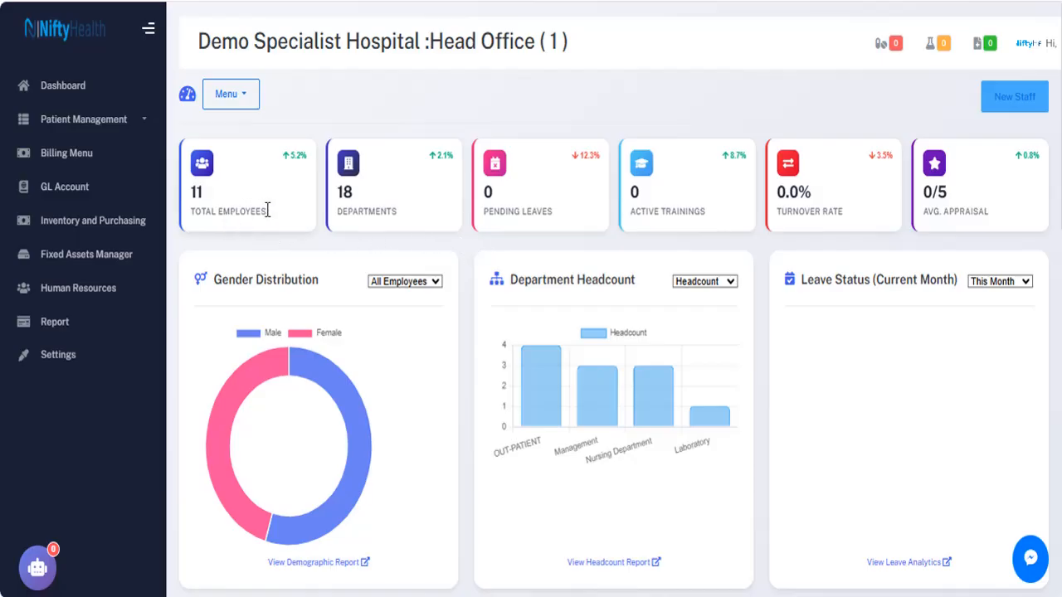
Browse the HR dashboard, highlighting the EMPLOYEES label on the employee count card.
{"action": "left_click_drag", "start_coordinate": [276, 218], "coordinate": [221, 228]}
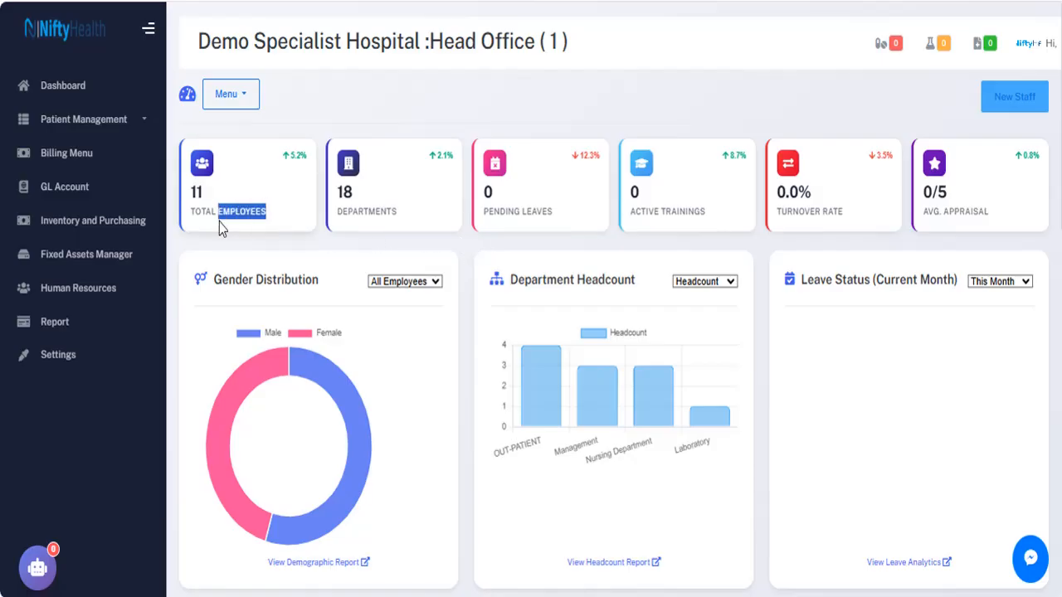
{"action": "left_click", "coordinate": [399, 218]}
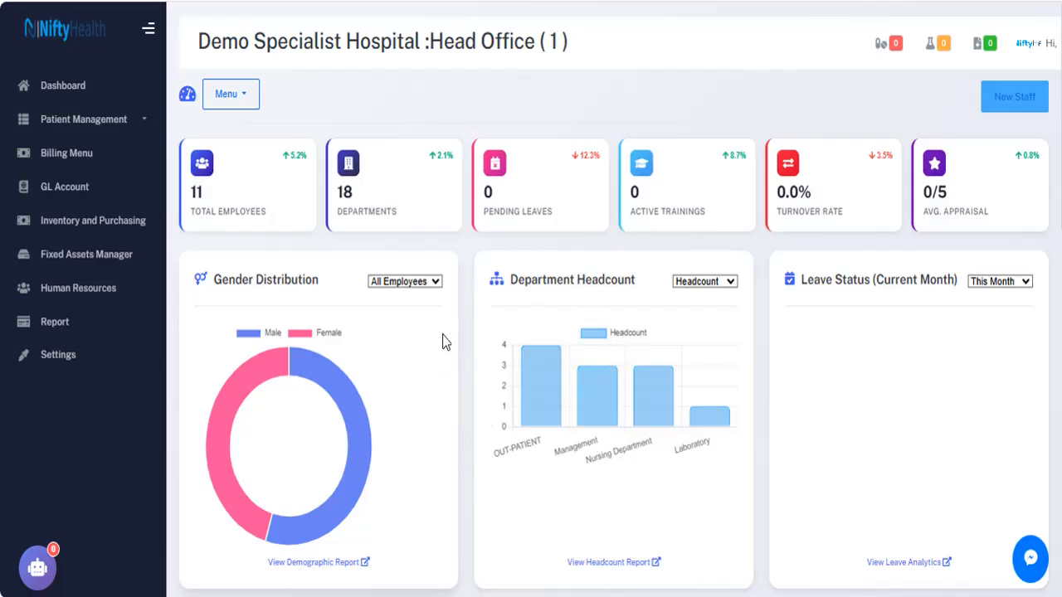
{"action": "mouse_move", "coordinate": [362, 412]}
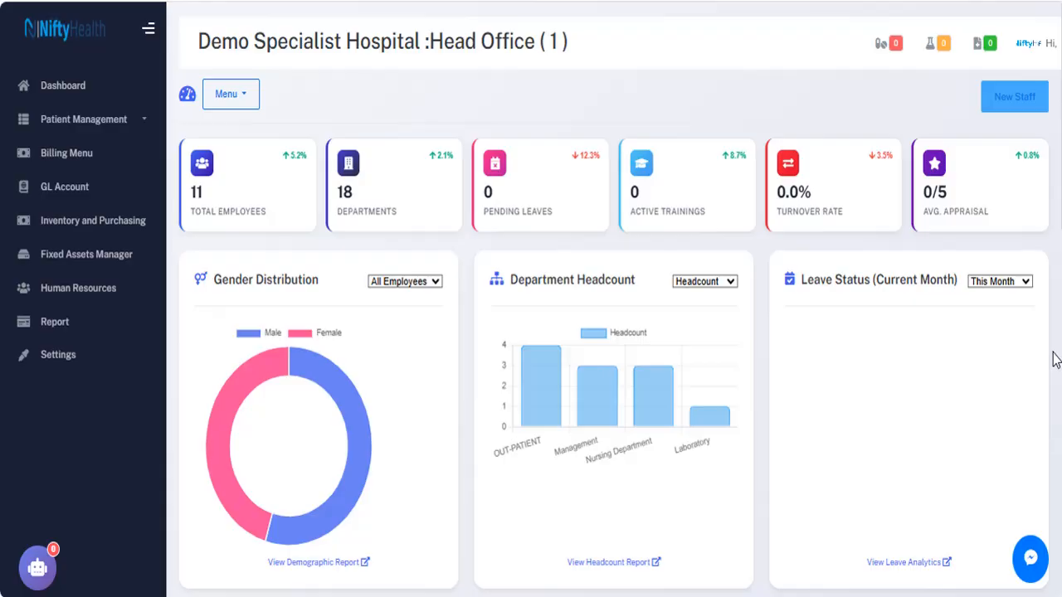
{"action": "scroll", "coordinate": [1054, 358], "scroll_direction": "down", "scroll_amount": 10}
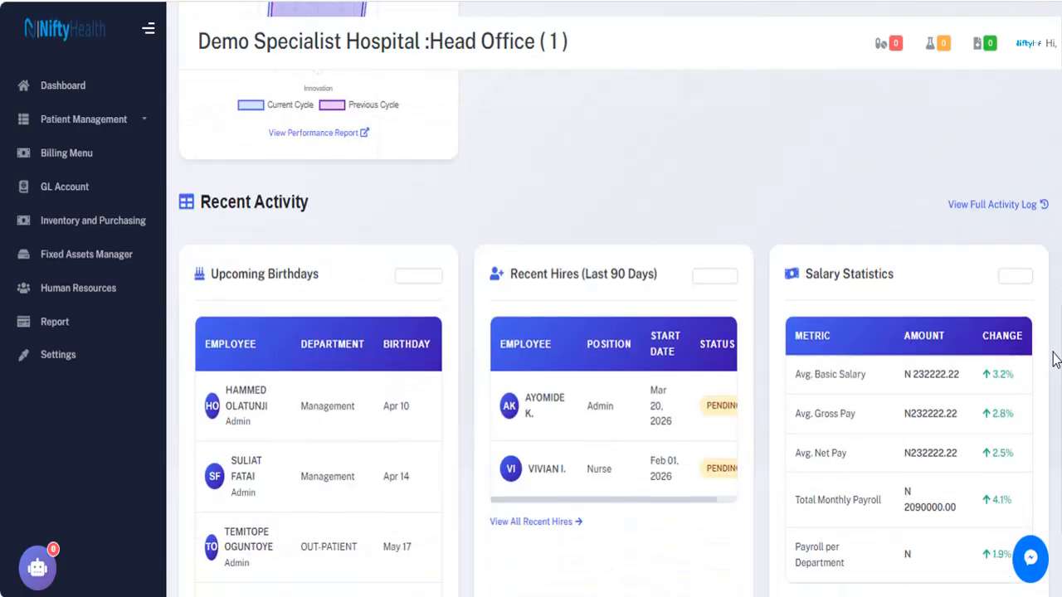
{"action": "scroll", "coordinate": [1054, 358], "scroll_direction": "down", "scroll_amount": 2}
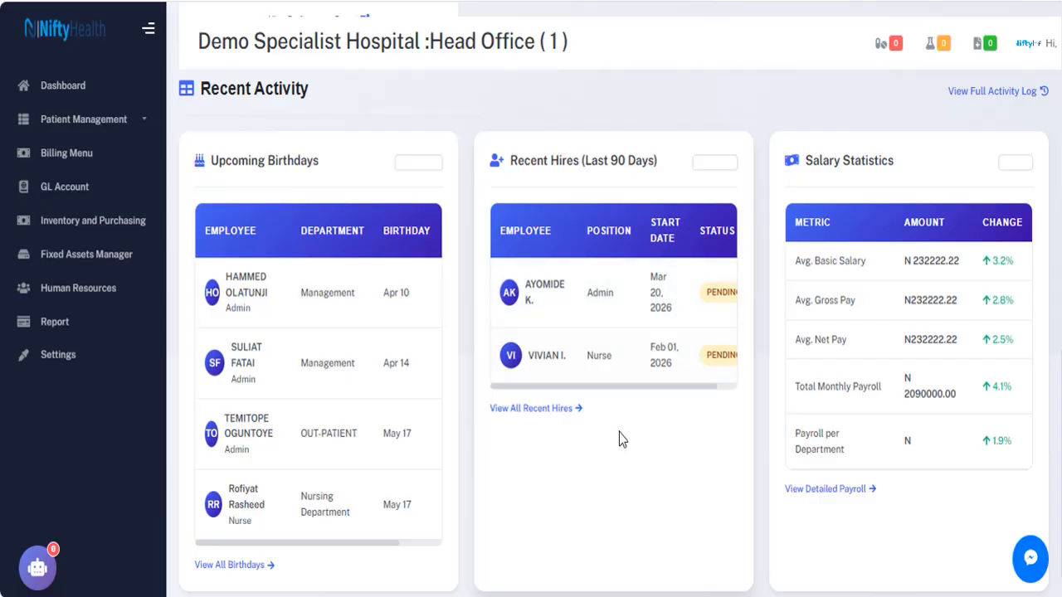
{"action": "scroll", "coordinate": [910, 349], "scroll_direction": "down", "scroll_amount": 1}
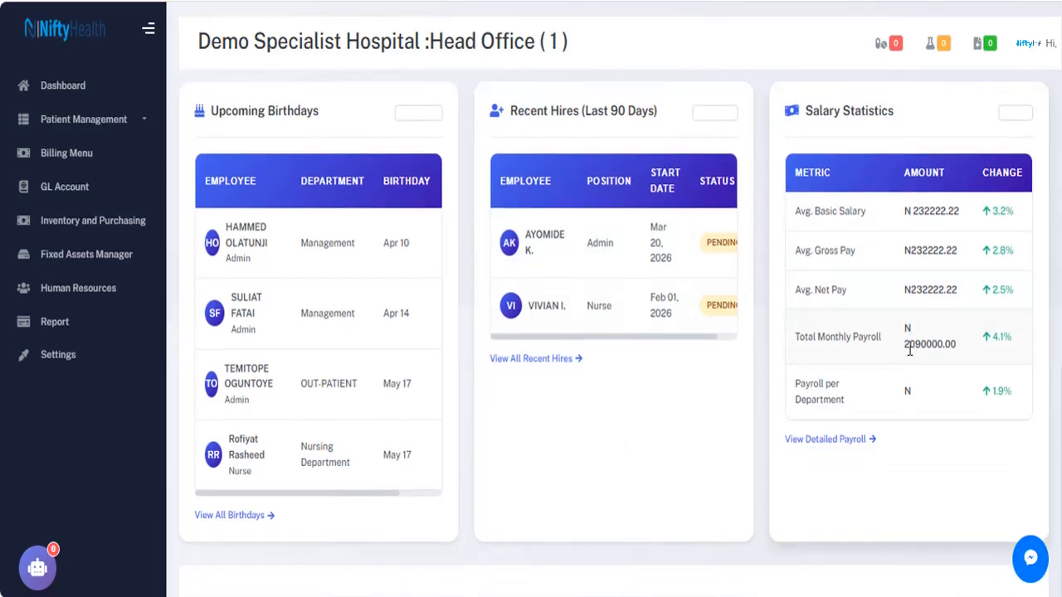
{"action": "scroll", "coordinate": [909, 349], "scroll_direction": "up", "scroll_amount": 5}
{"action": "scroll", "coordinate": [908, 355], "scroll_direction": "up", "scroll_amount": 7}
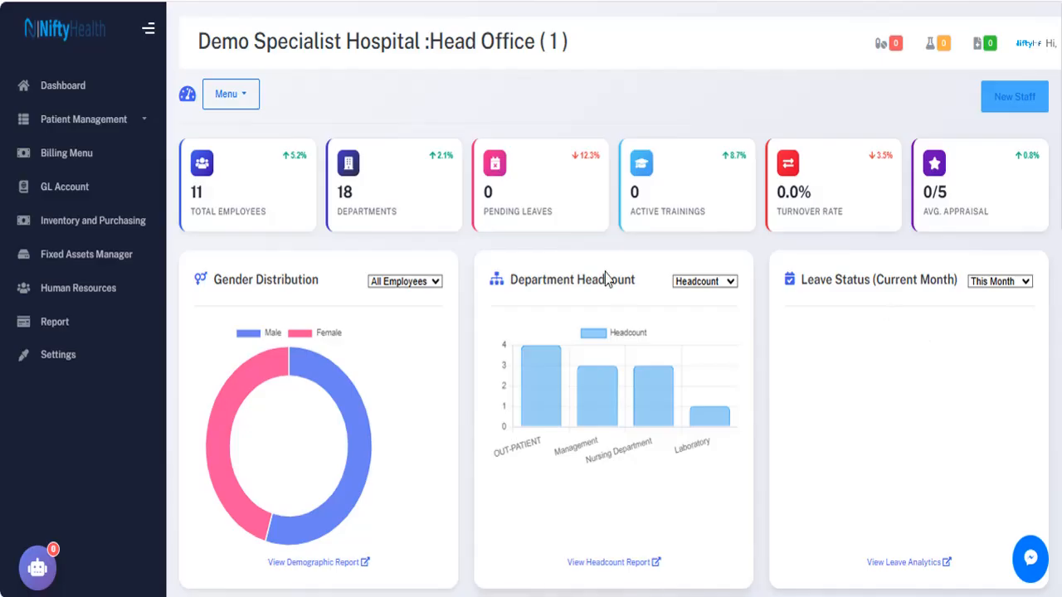
Open the Staff List and peek at the New Staff form without adding anyone.
{"action": "left_click", "coordinate": [234, 96]}
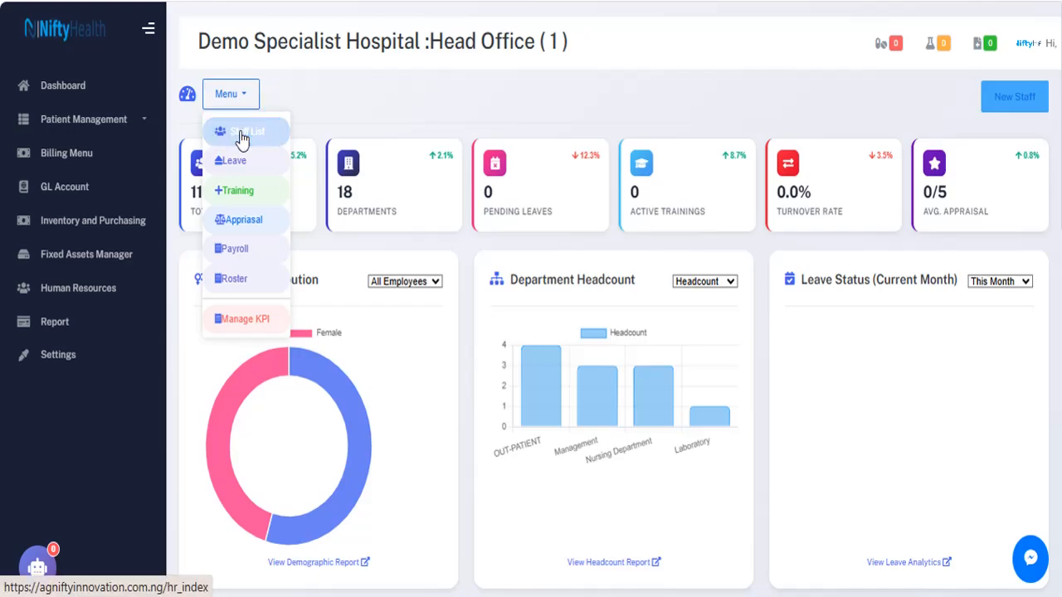
{"action": "left_click", "coordinate": [241, 134]}
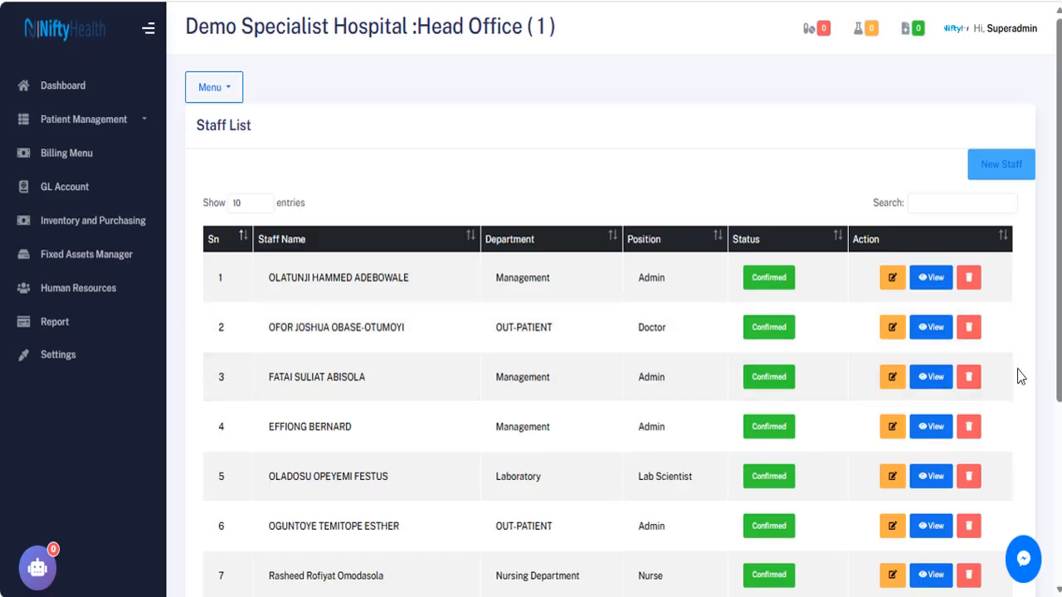
{"action": "scroll", "coordinate": [1050, 330], "scroll_direction": "down", "scroll_amount": 3}
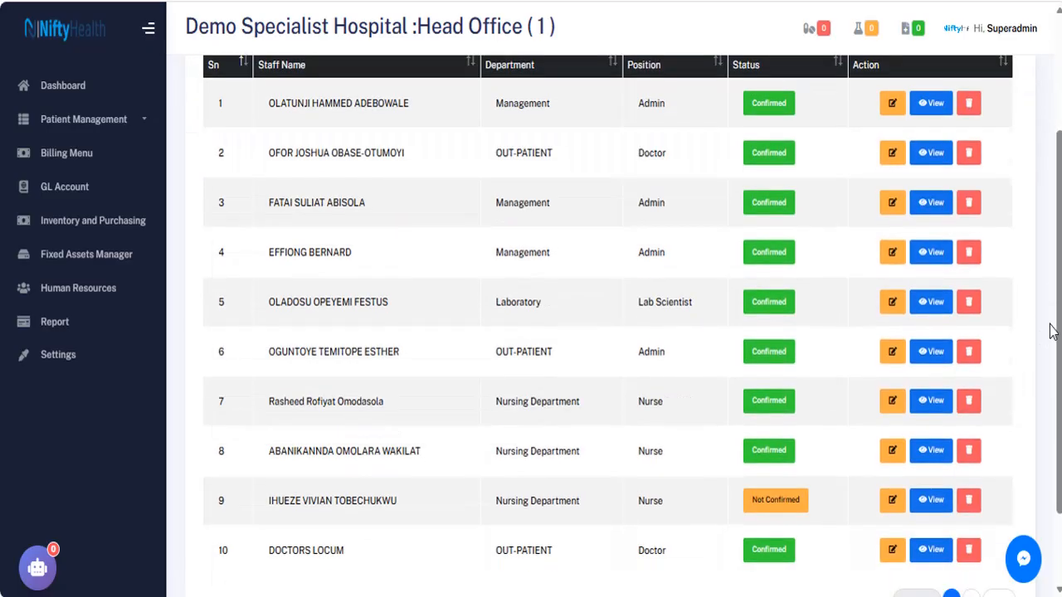
{"action": "scroll", "coordinate": [1050, 330], "scroll_direction": "up", "scroll_amount": 1}
{"action": "scroll", "coordinate": [1051, 330], "scroll_direction": "up", "scroll_amount": 3}
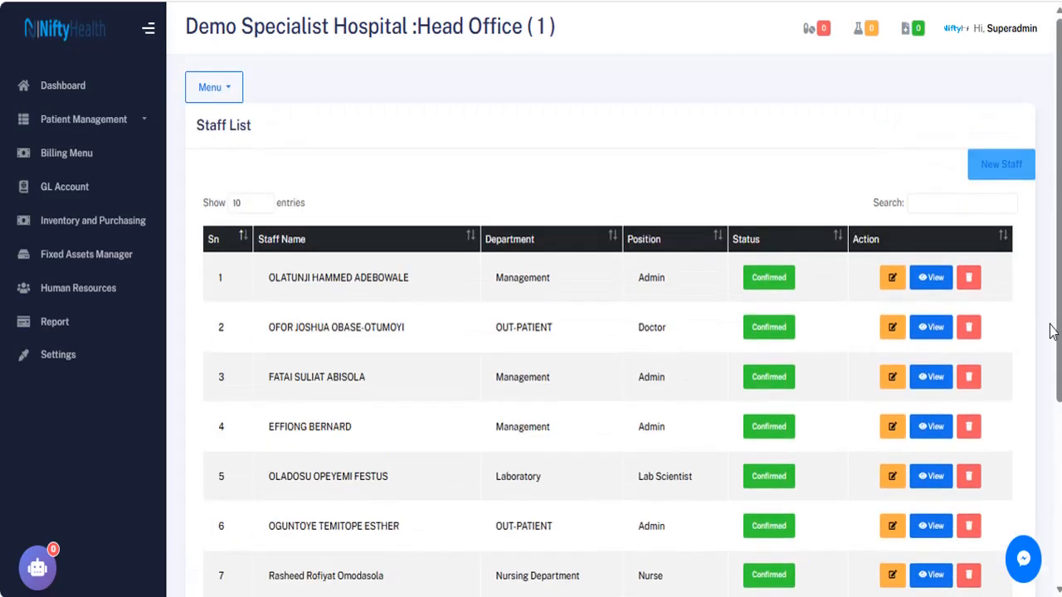
{"action": "left_click", "coordinate": [1004, 168]}
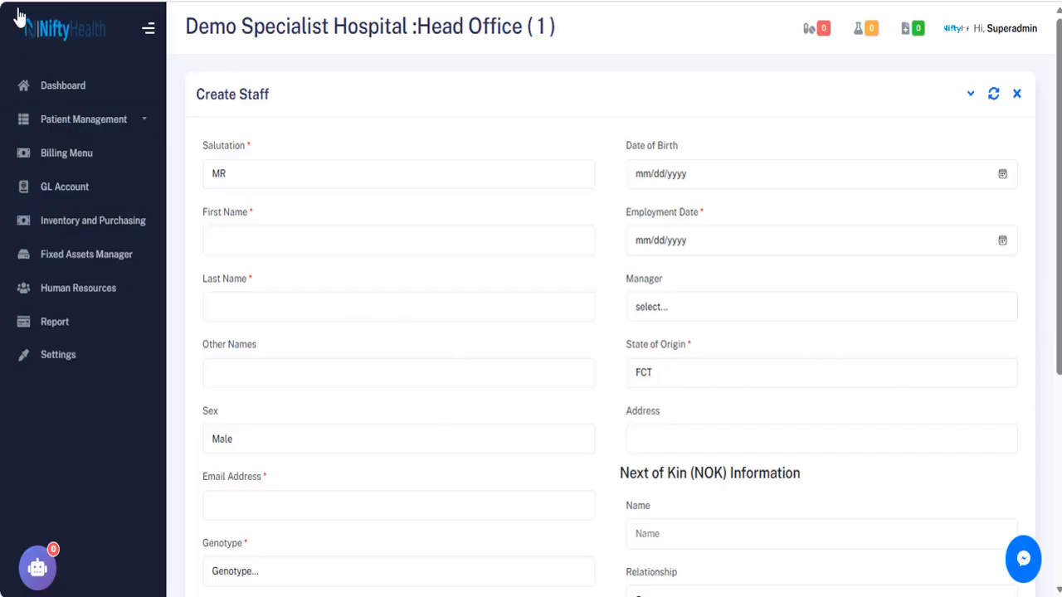
{"action": "key", "text": "alt+Left"}
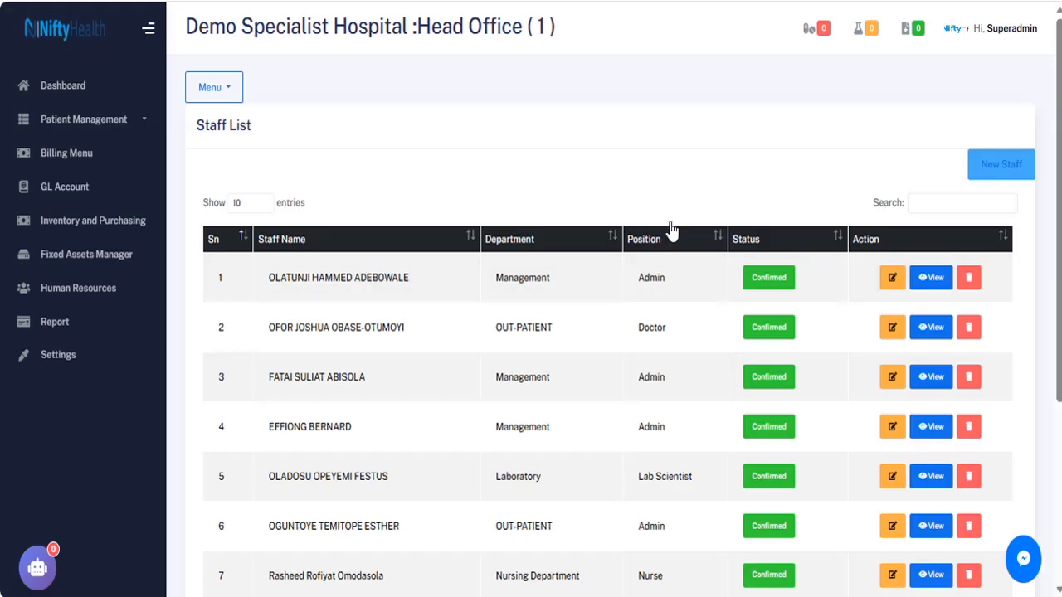
{"action": "left_click", "coordinate": [936, 279]}
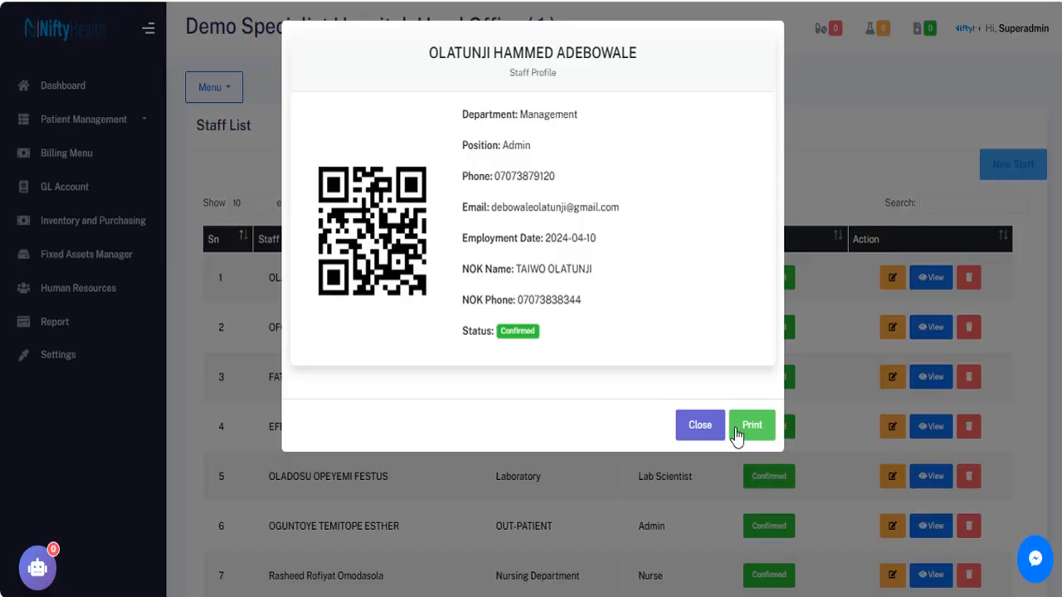
{"action": "left_click", "coordinate": [700, 426]}
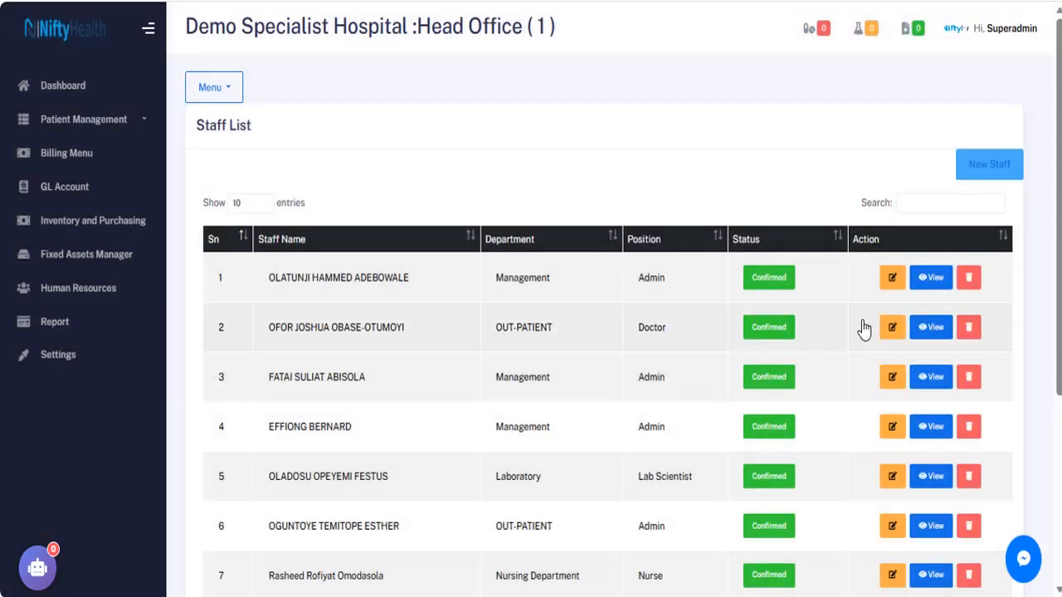
{"action": "left_click", "coordinate": [890, 282]}
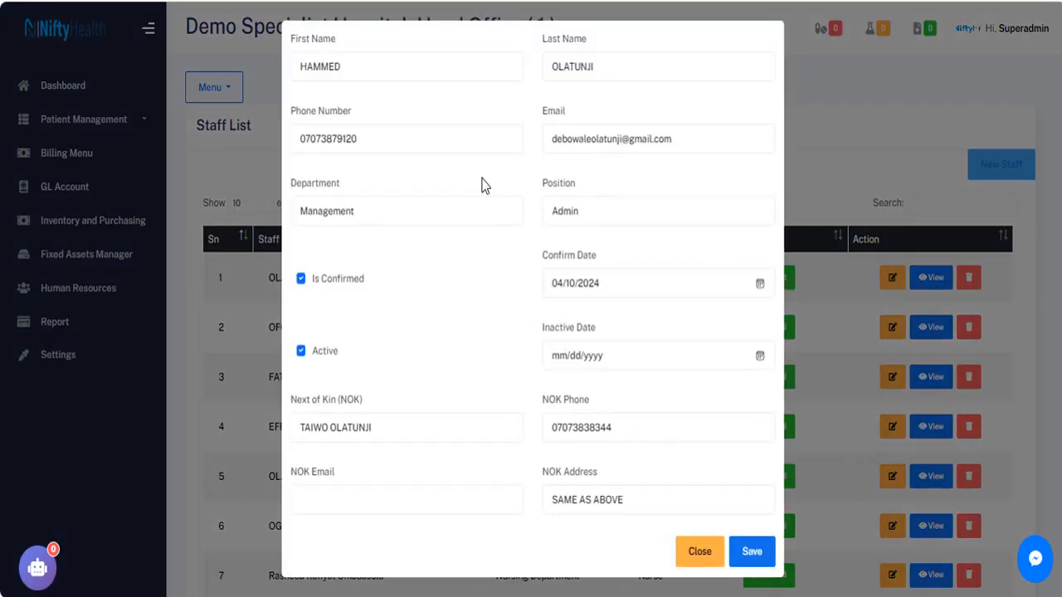
{"action": "left_click", "coordinate": [697, 553]}
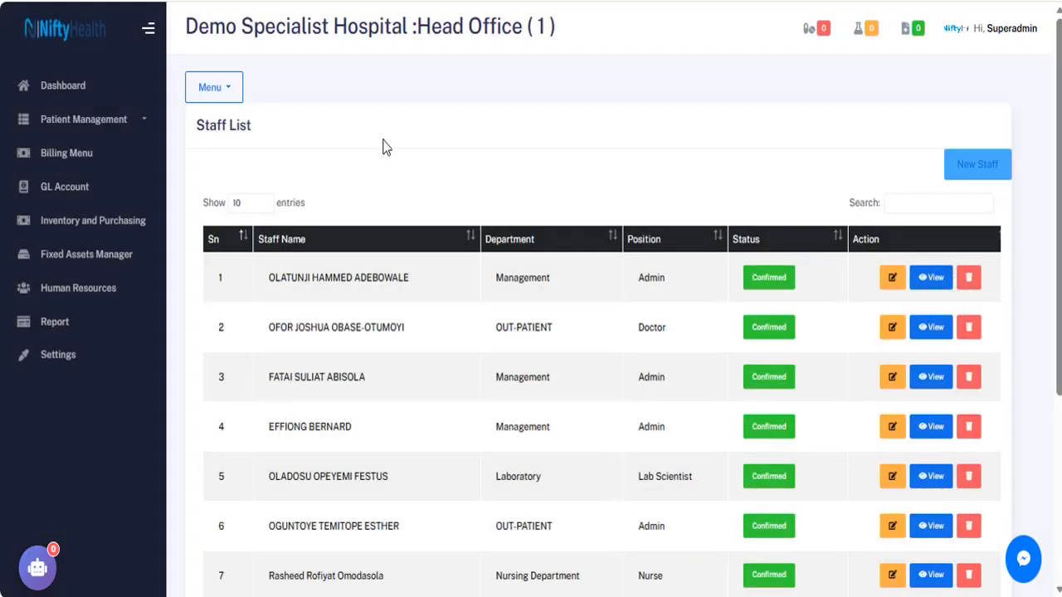
Go to Leave Management, then on to the main hospital dashboard.
{"action": "left_click", "coordinate": [223, 88]}
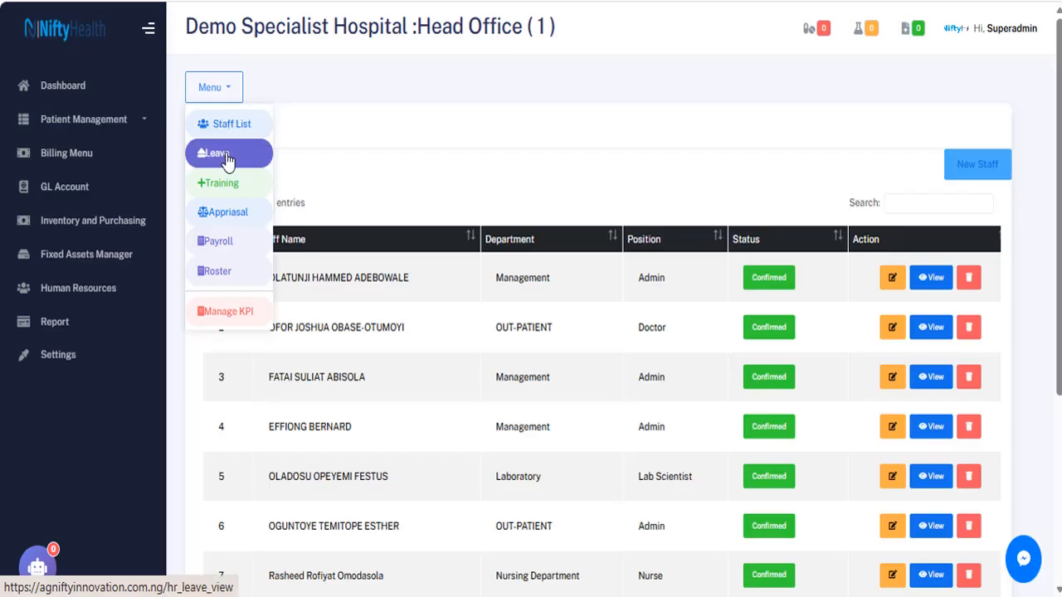
{"action": "left_click", "coordinate": [228, 159]}
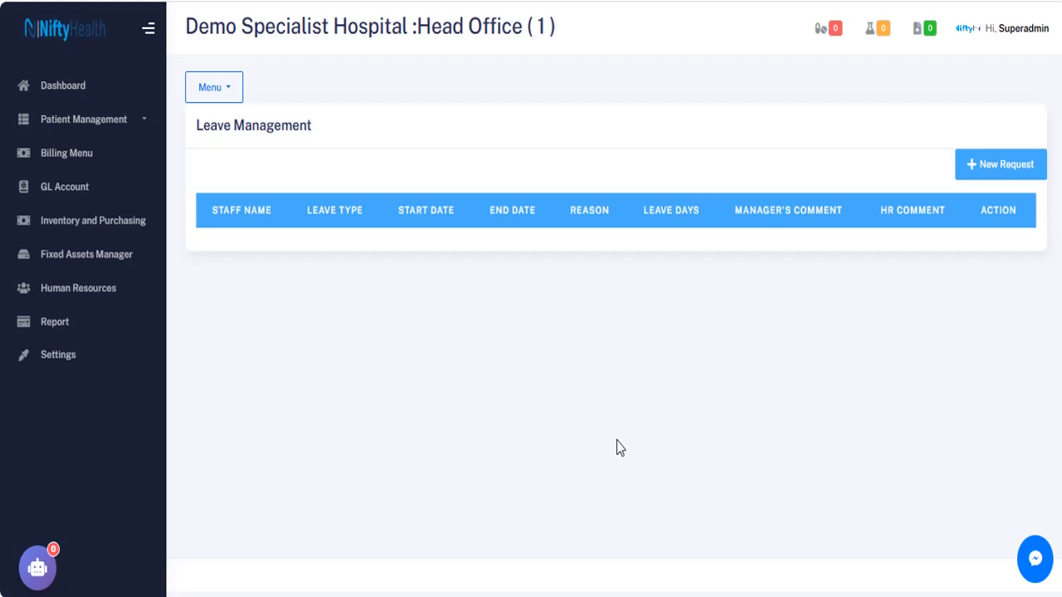
{"action": "left_click", "coordinate": [64, 86]}
Scroll to Leave Request History and close a new leave request unsaved.
{"action": "scroll", "coordinate": [400, 387], "scroll_direction": "down", "scroll_amount": 9}
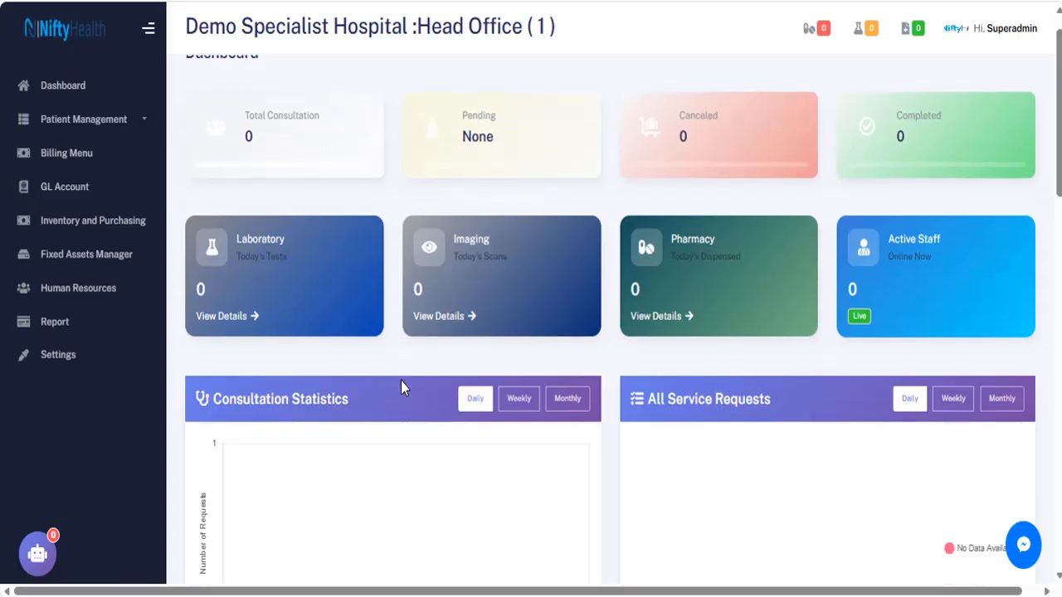
{"action": "scroll", "coordinate": [400, 387], "scroll_direction": "down", "scroll_amount": 7}
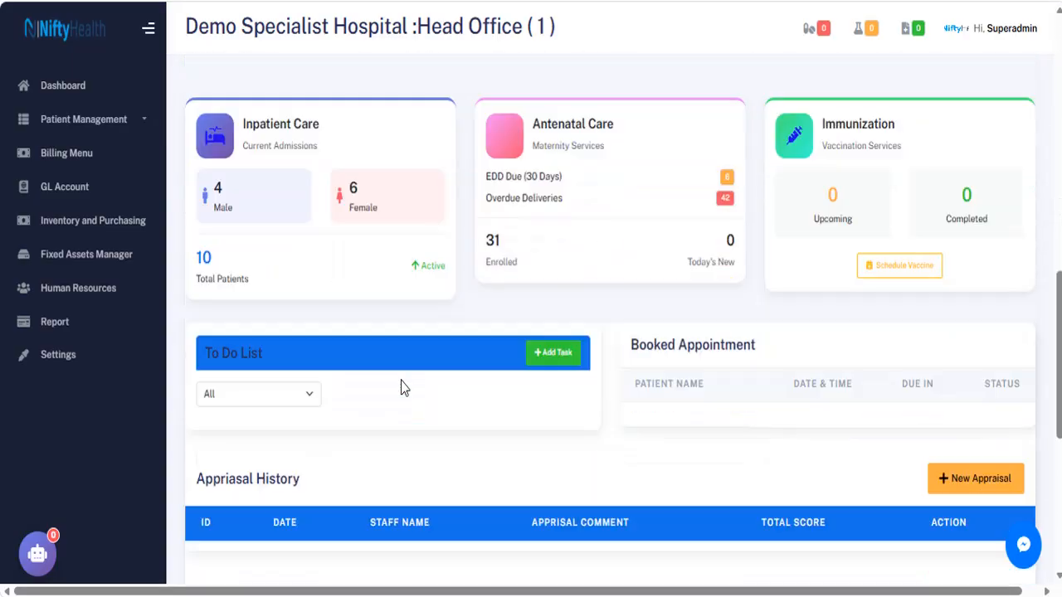
{"action": "scroll", "coordinate": [400, 388], "scroll_direction": "down", "scroll_amount": 1}
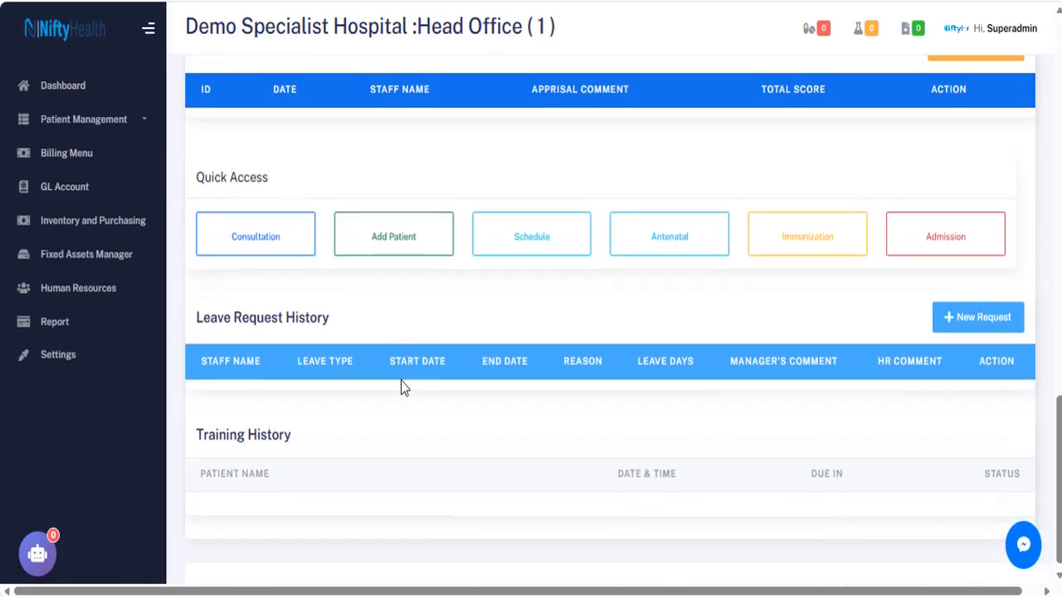
{"action": "left_click", "coordinate": [972, 319]}
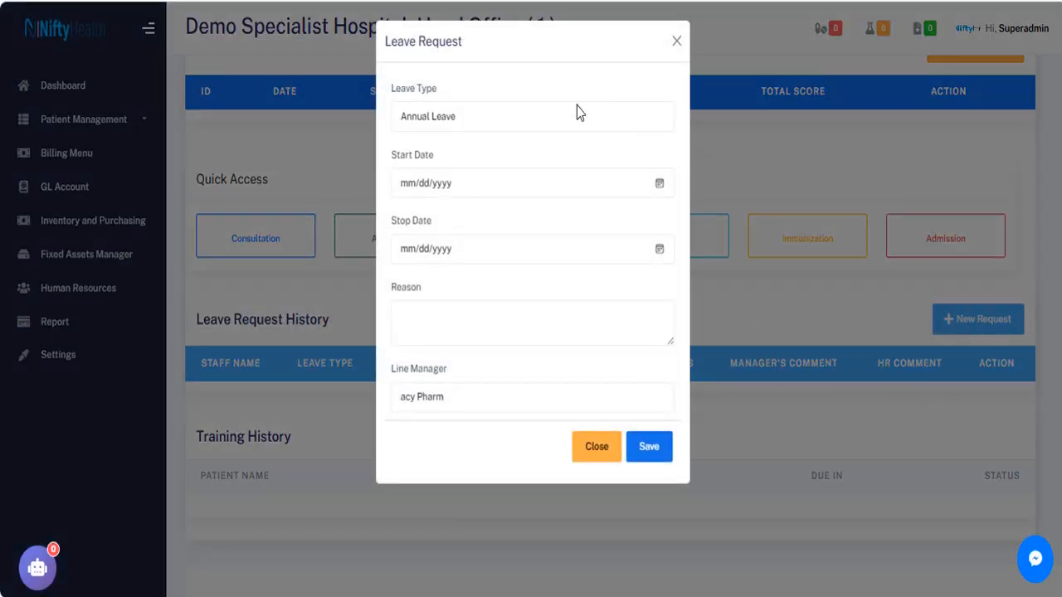
{"action": "left_click", "coordinate": [677, 41]}
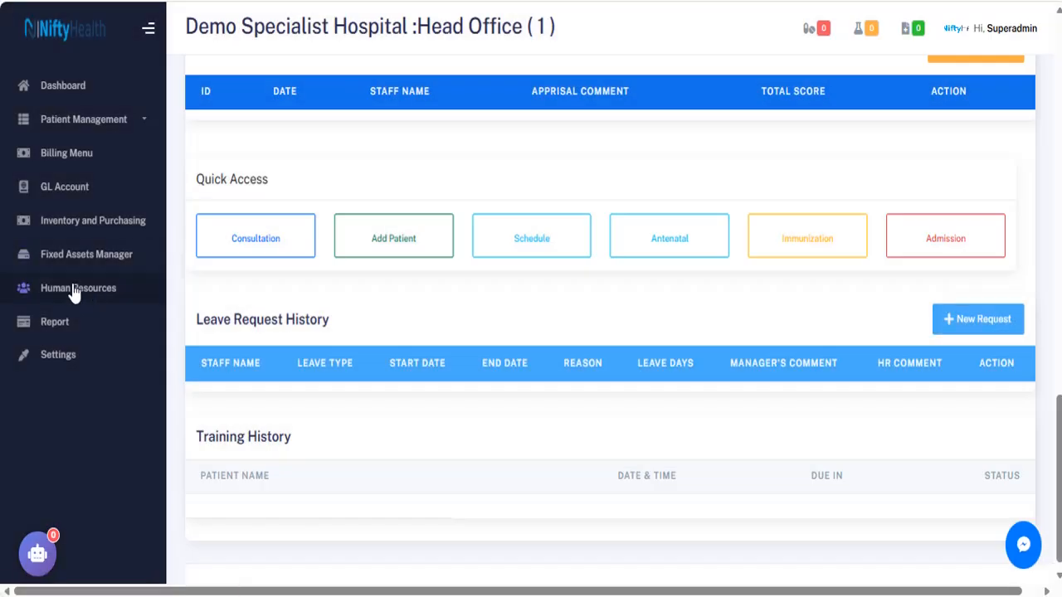
From the Human Resources dashboard, go to Leave Management and its empty request table.
{"action": "left_click", "coordinate": [74, 290]}
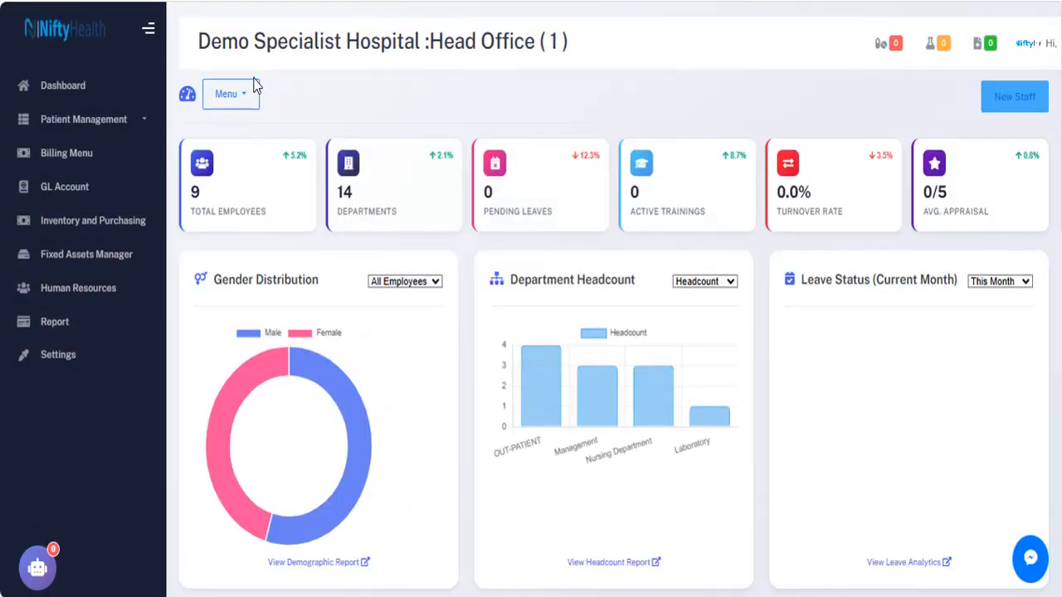
{"action": "left_click", "coordinate": [236, 100]}
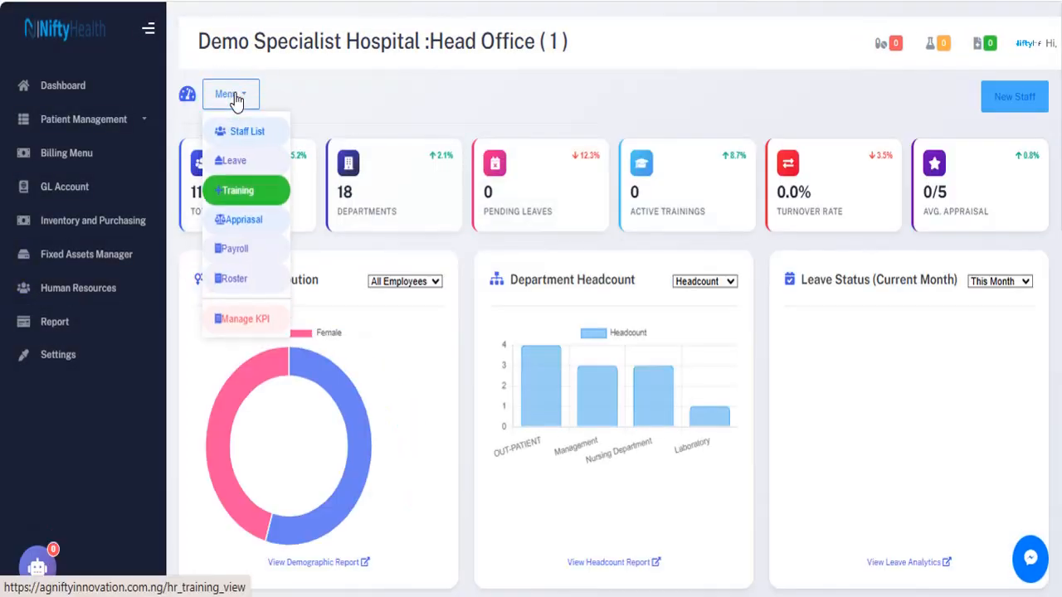
{"action": "left_click", "coordinate": [241, 164]}
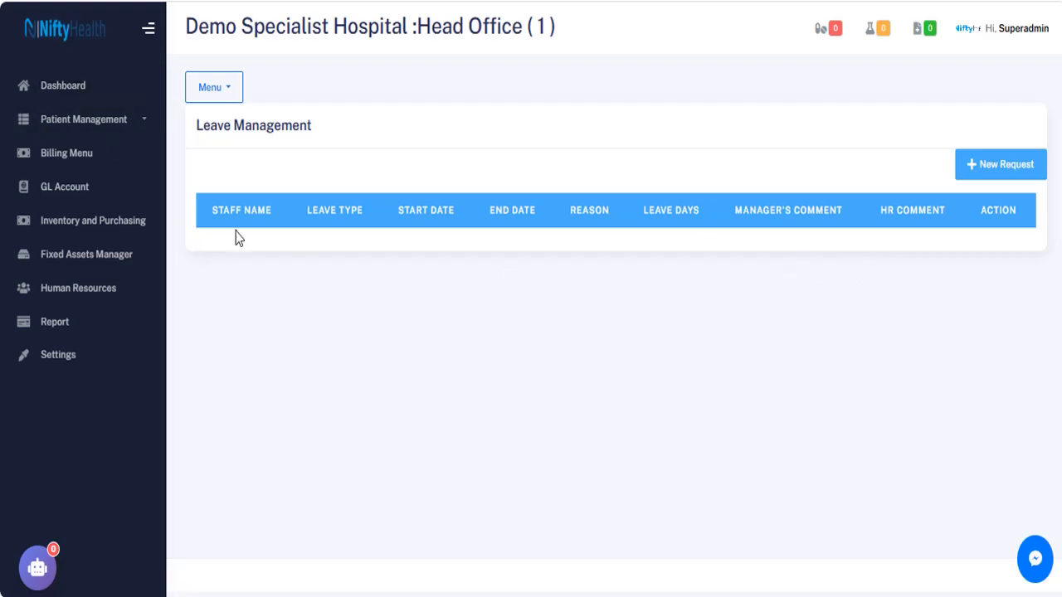
Start a new leave request running from 04/09/2026 to 04/10/2026.
{"action": "left_click", "coordinate": [999, 173]}
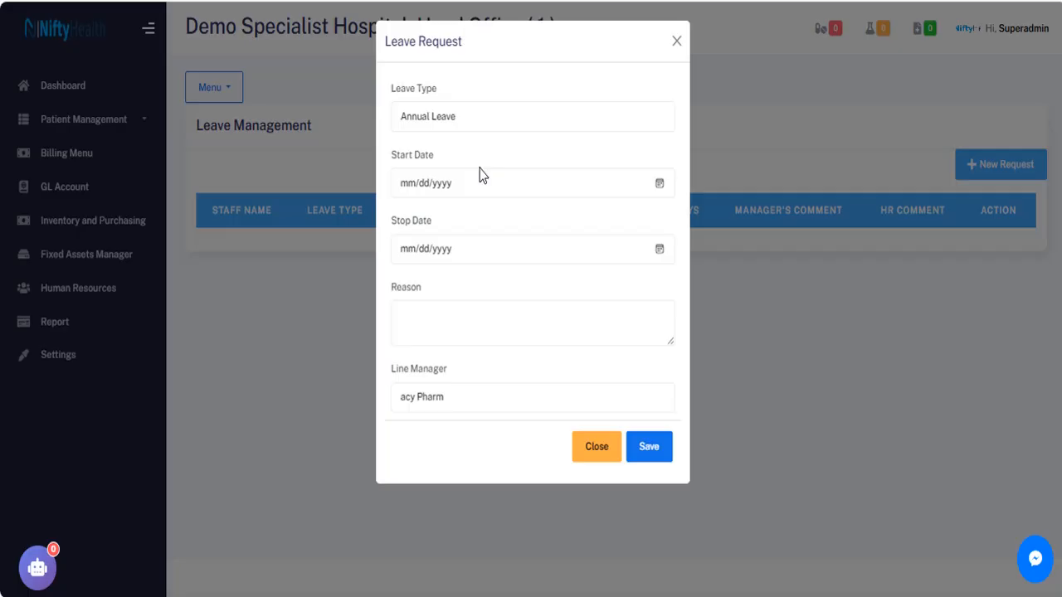
{"action": "left_click", "coordinate": [471, 118]}
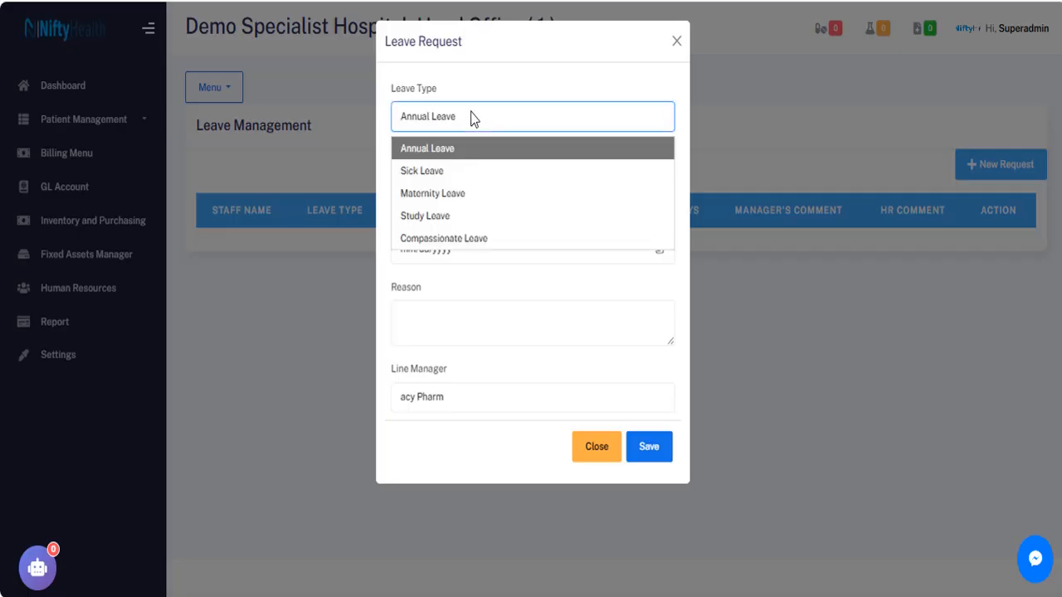
{"action": "left_click", "coordinate": [471, 117]}
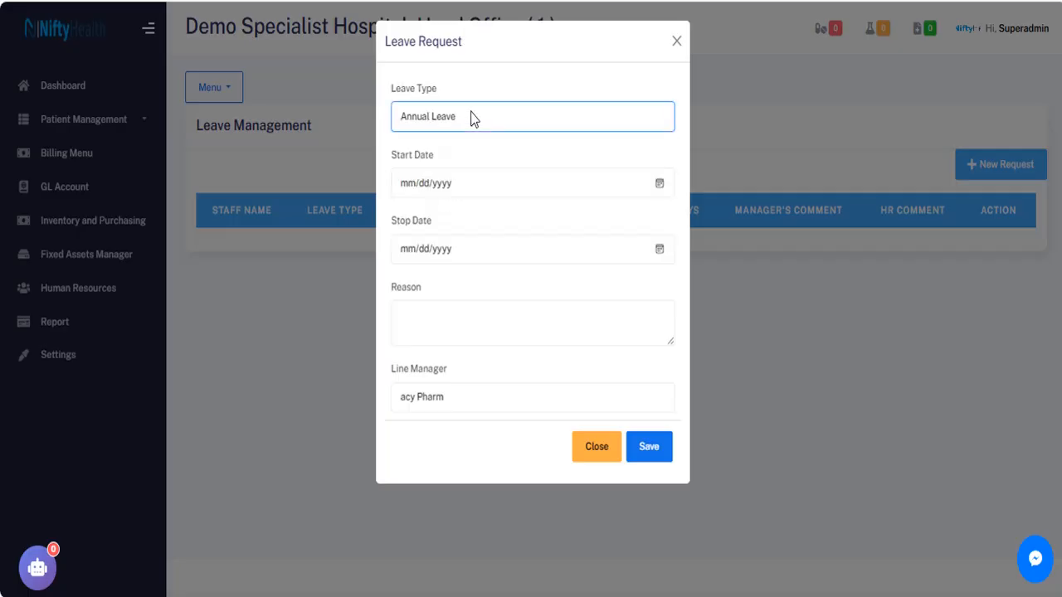
{"action": "left_click", "coordinate": [660, 184]}
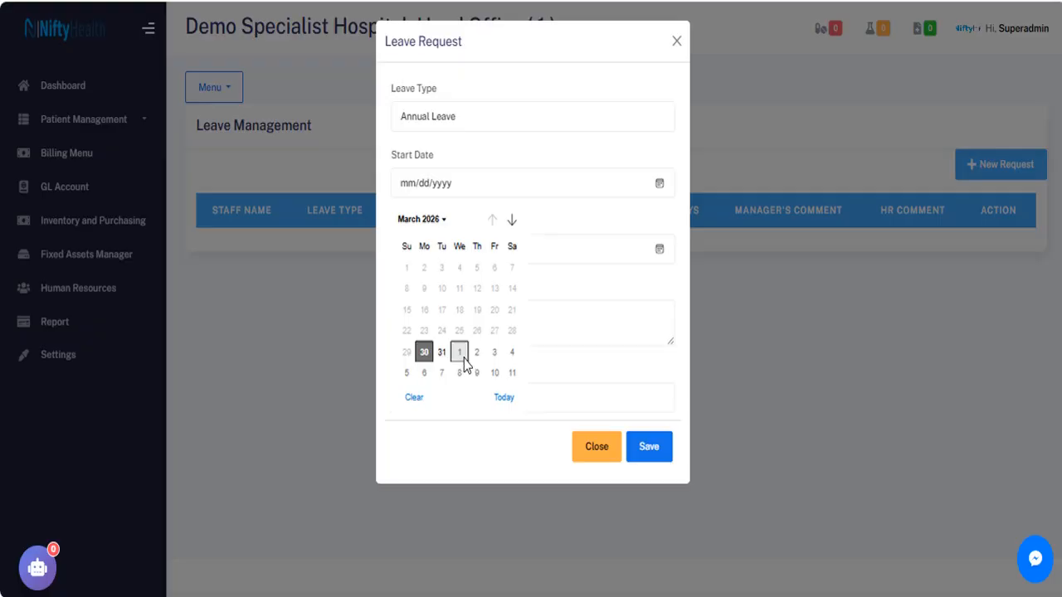
{"action": "left_click", "coordinate": [477, 374]}
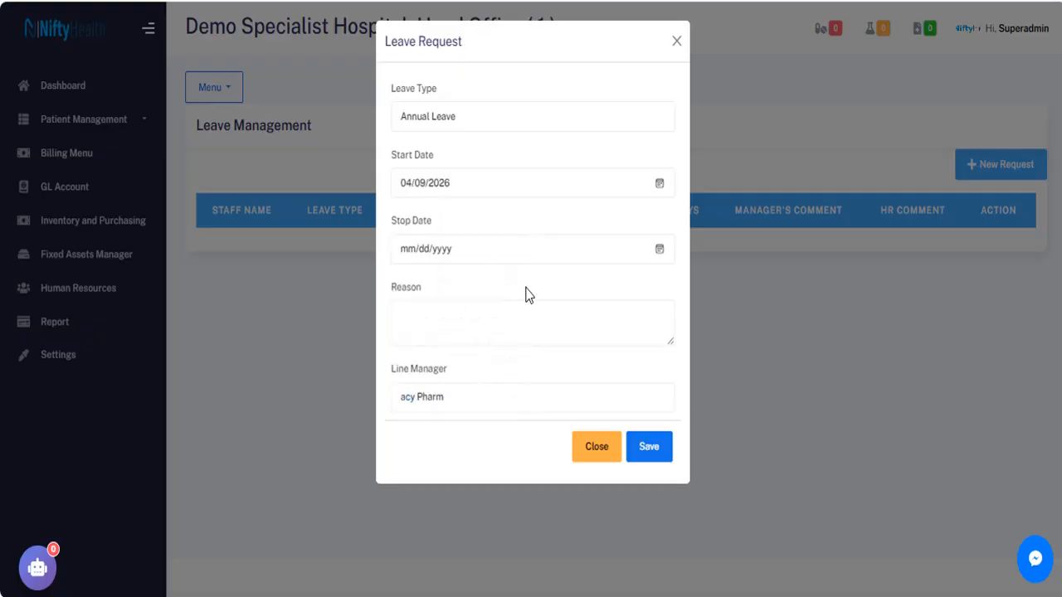
{"action": "left_click", "coordinate": [660, 249]}
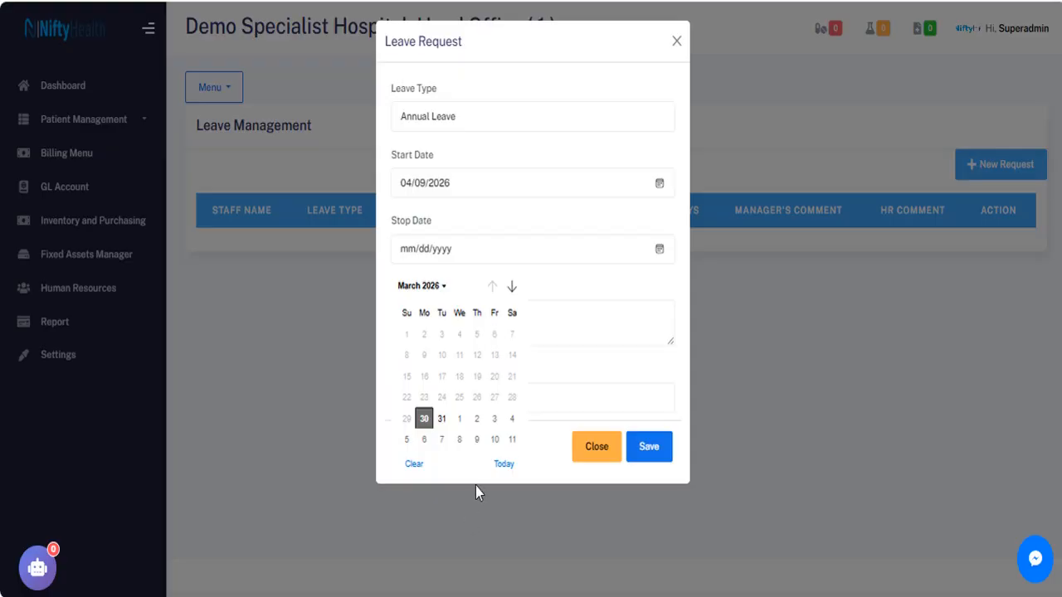
{"action": "left_click", "coordinate": [495, 441]}
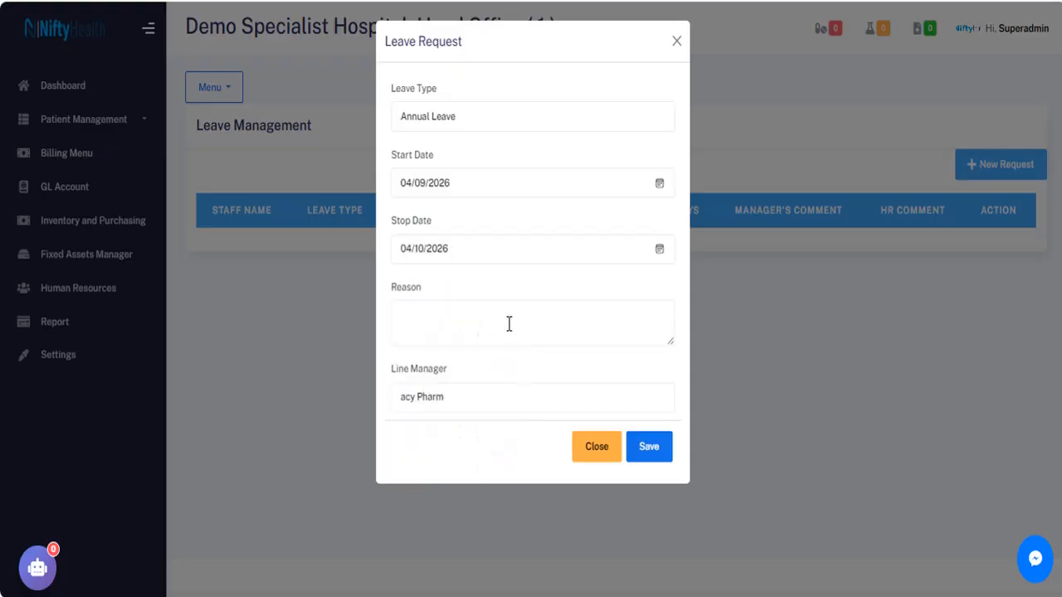
Make it Sick Leave with a reason and line manager, save, and leave it pending.
{"action": "left_click", "coordinate": [434, 114]}
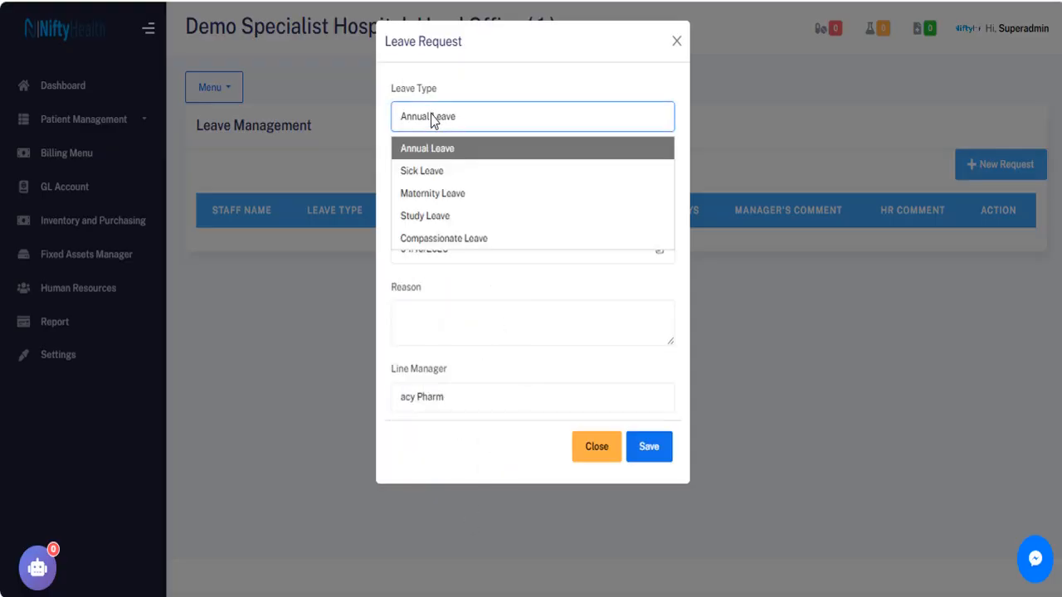
{"action": "left_click", "coordinate": [427, 168]}
{"action": "left_click", "coordinate": [453, 334]}
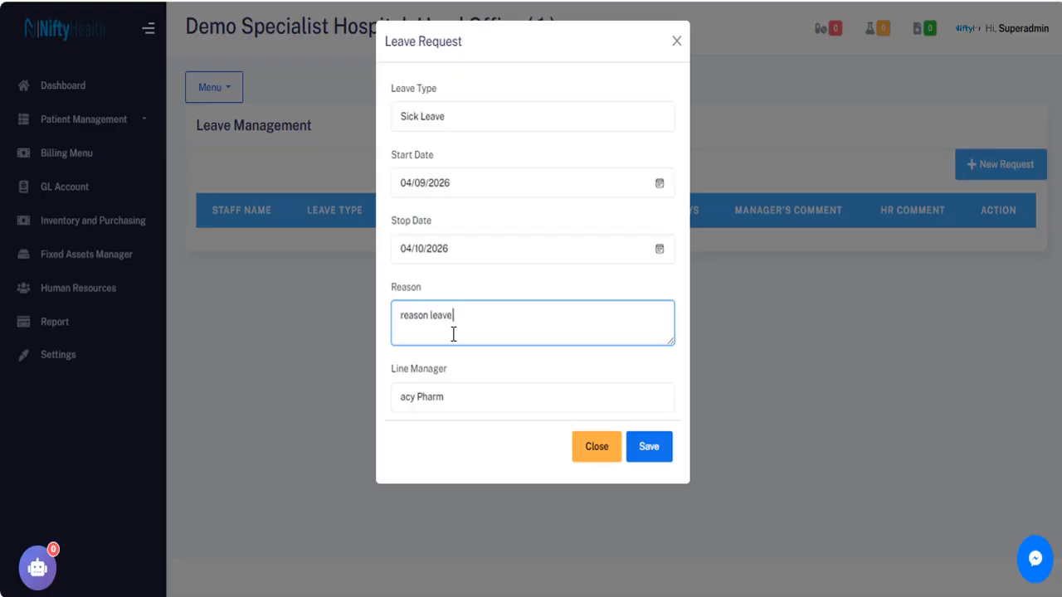
{"action": "type", "text": "application"}
{"action": "left_click", "coordinate": [448, 399]}
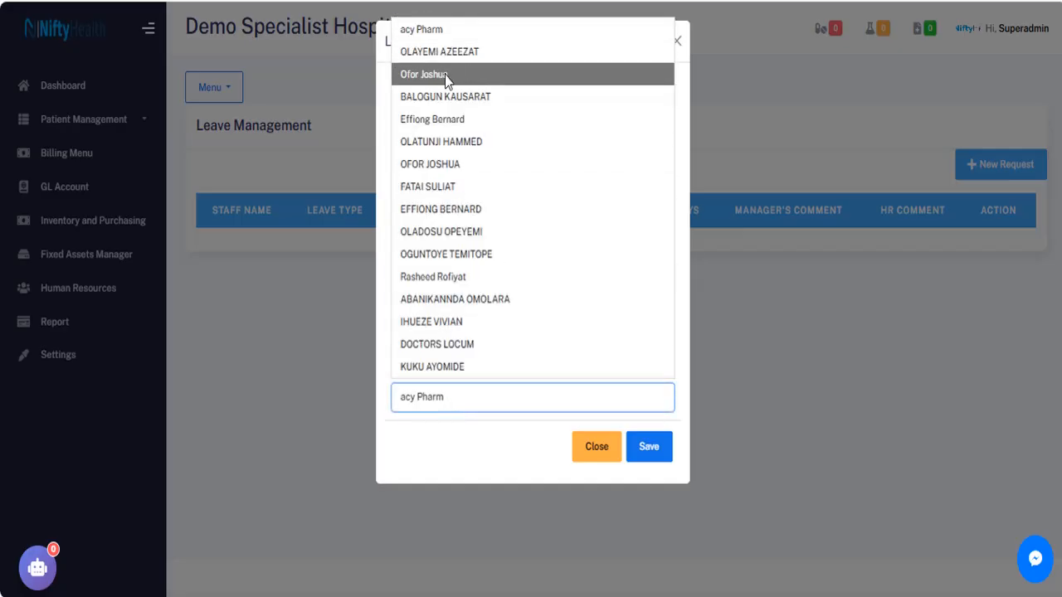
{"action": "left_click", "coordinate": [446, 121]}
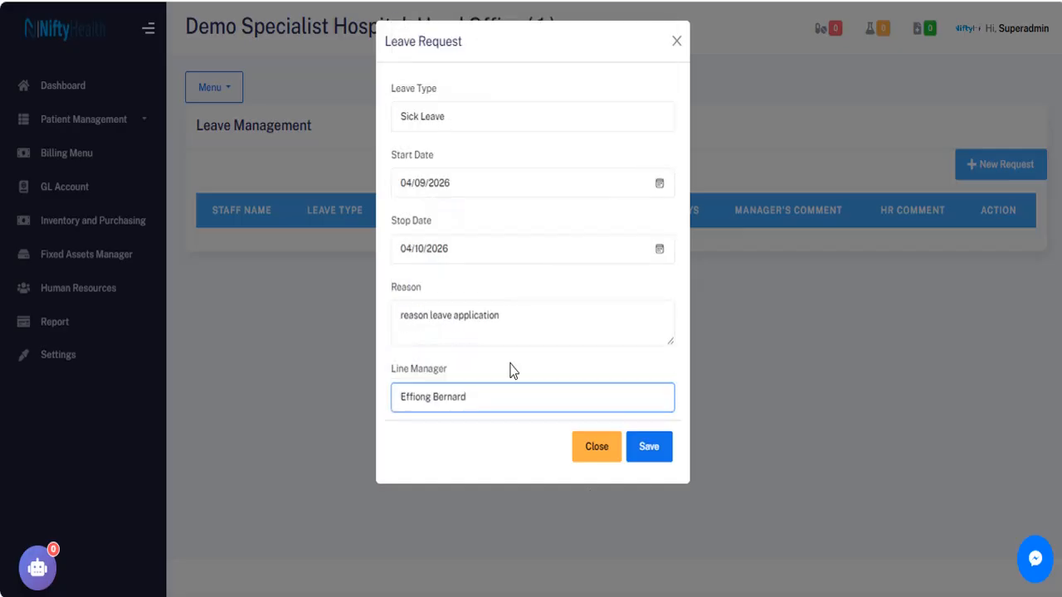
{"action": "left_click", "coordinate": [652, 456]}
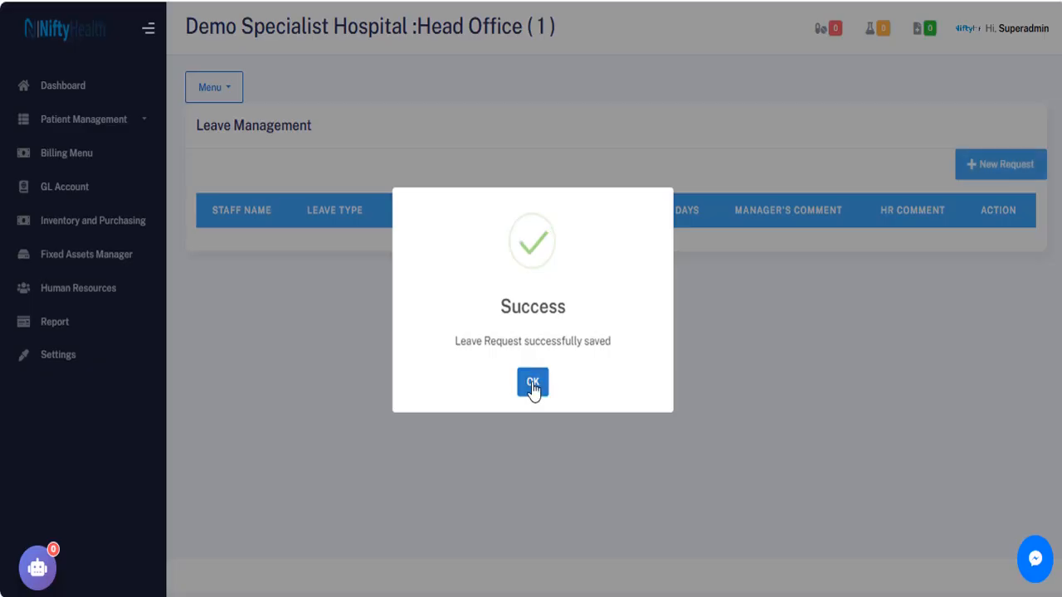
{"action": "left_click", "coordinate": [533, 388]}
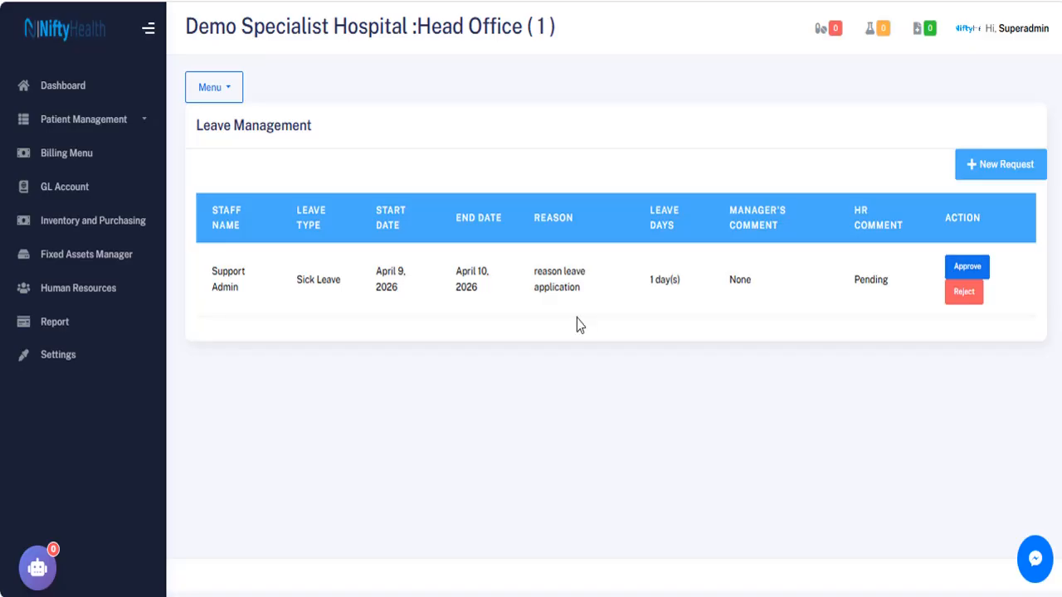
{"action": "left_click", "coordinate": [967, 267]}
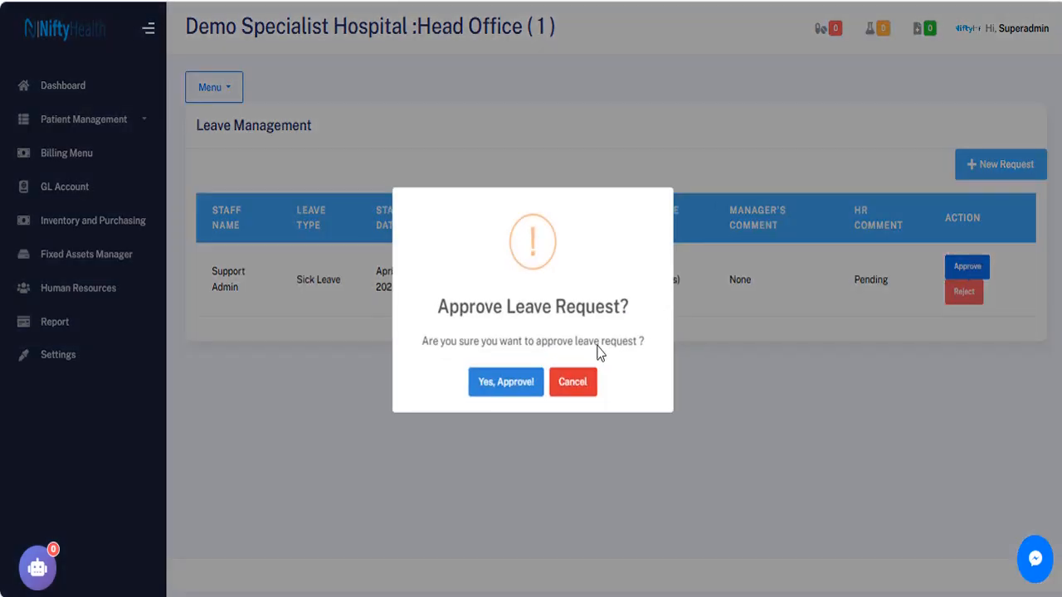
{"action": "left_click", "coordinate": [580, 388]}
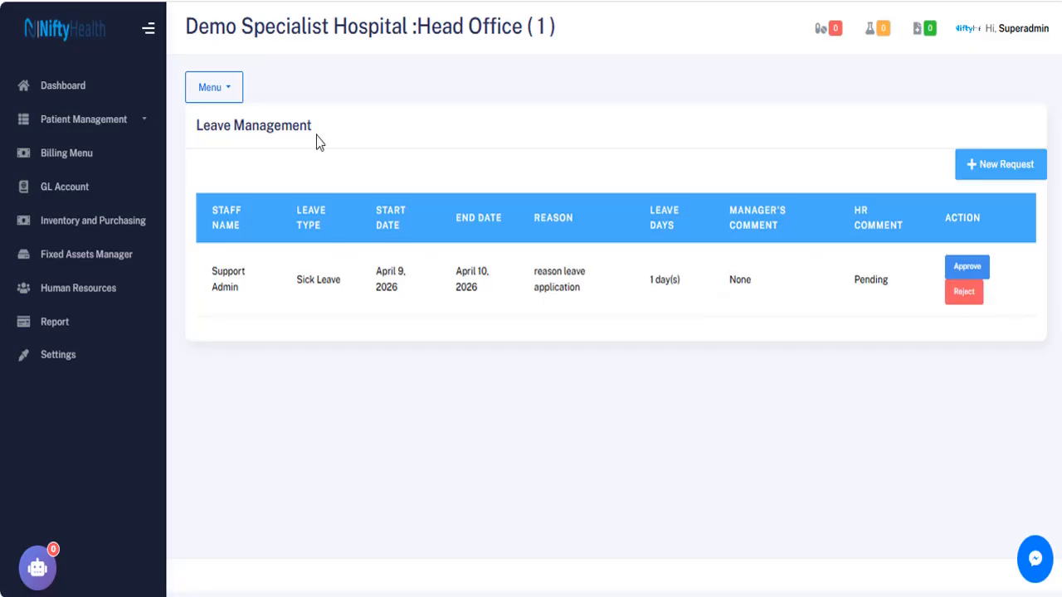
Add training topic 'Human Capacity Development Training' with description 'Description' in Training Management.
{"action": "left_click", "coordinate": [219, 93]}
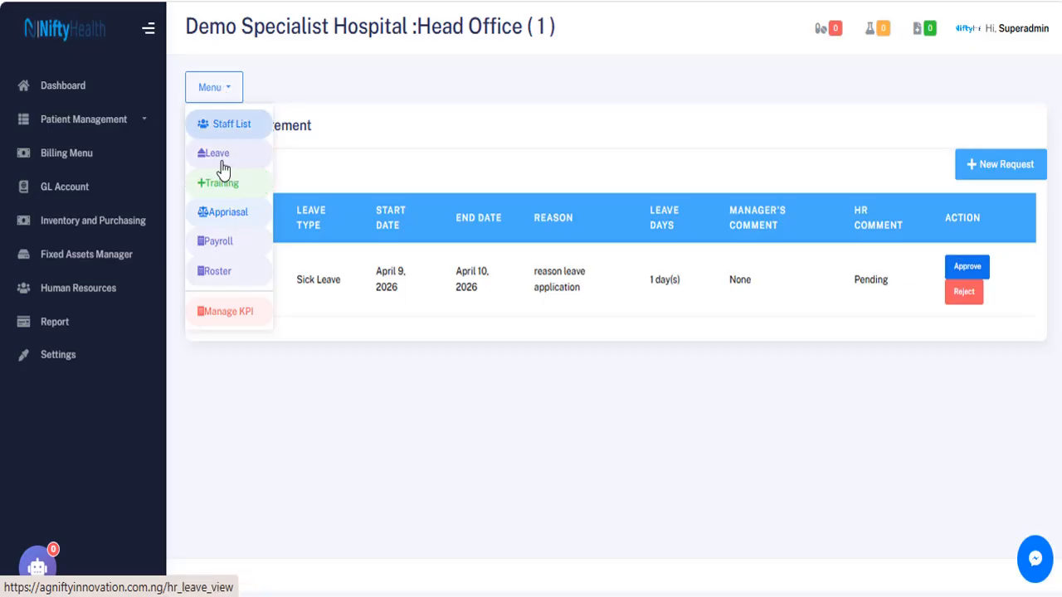
{"action": "left_click", "coordinate": [229, 192]}
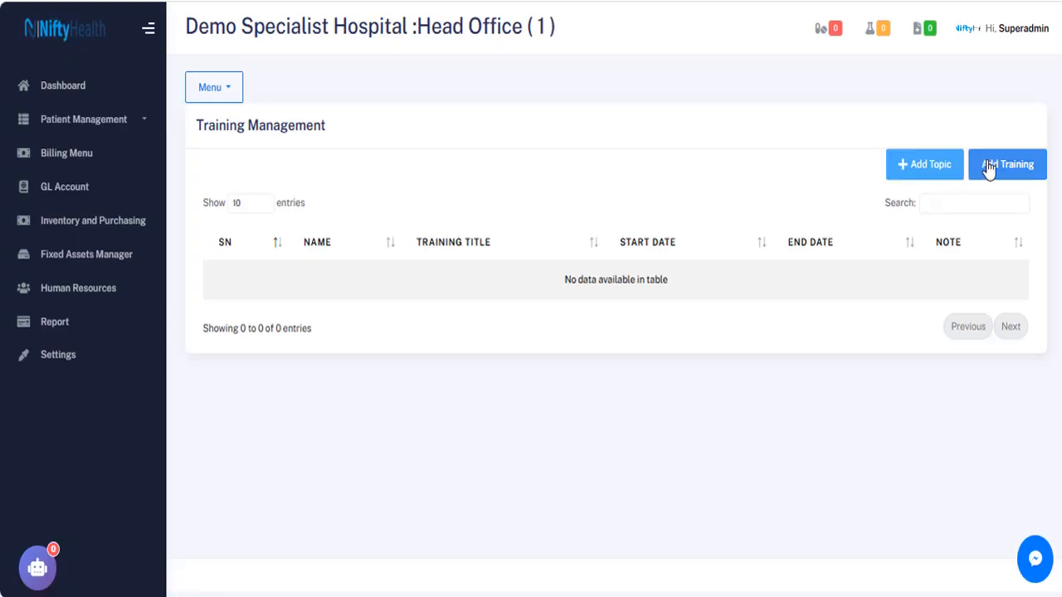
{"action": "left_click", "coordinate": [925, 172]}
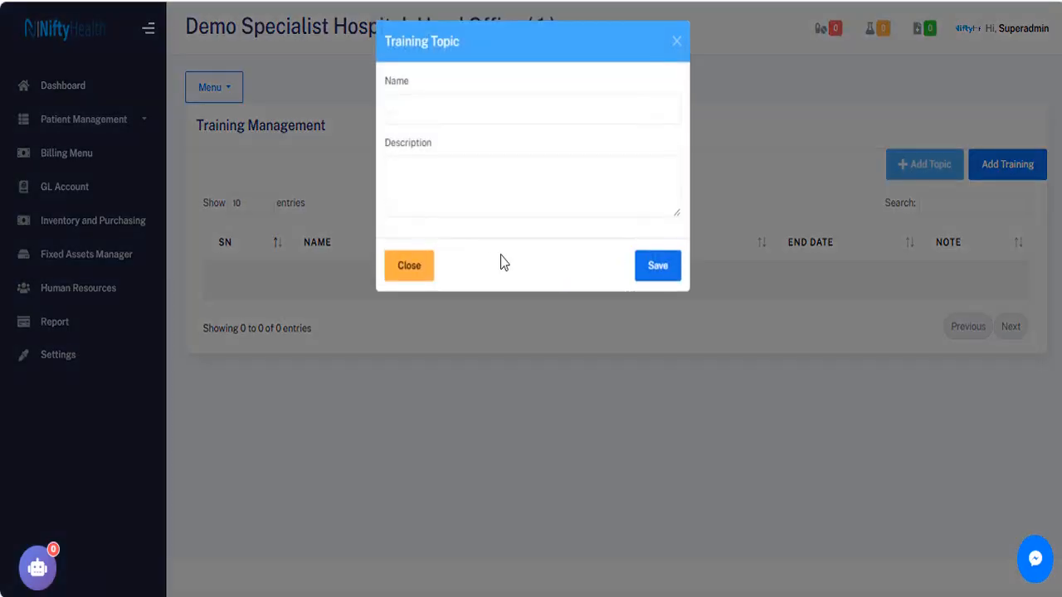
{"action": "left_click", "coordinate": [433, 109]}
{"action": "left_click", "coordinate": [433, 109]}
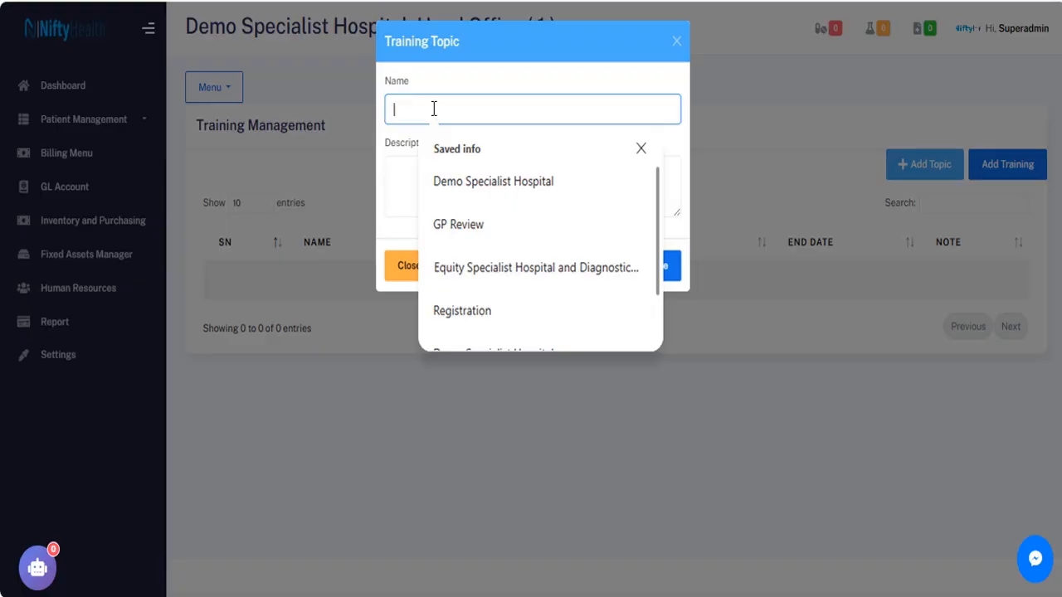
{"action": "type", "text": "Human"}
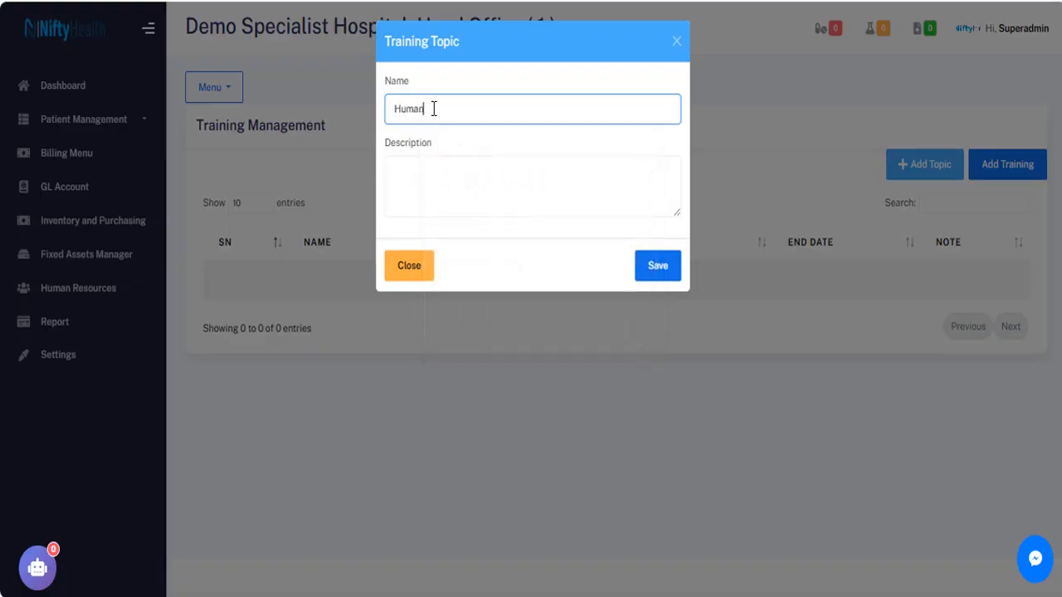
{"action": "type", "text": " Capacity Development Tra"}
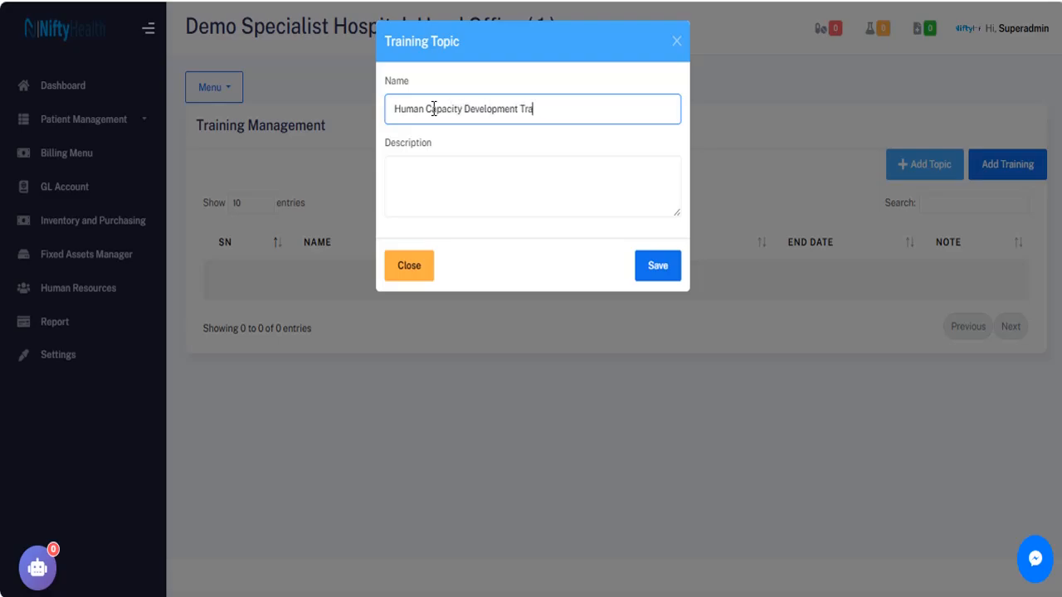
{"action": "type", "text": "ining"}
{"action": "left_click", "coordinate": [451, 179]}
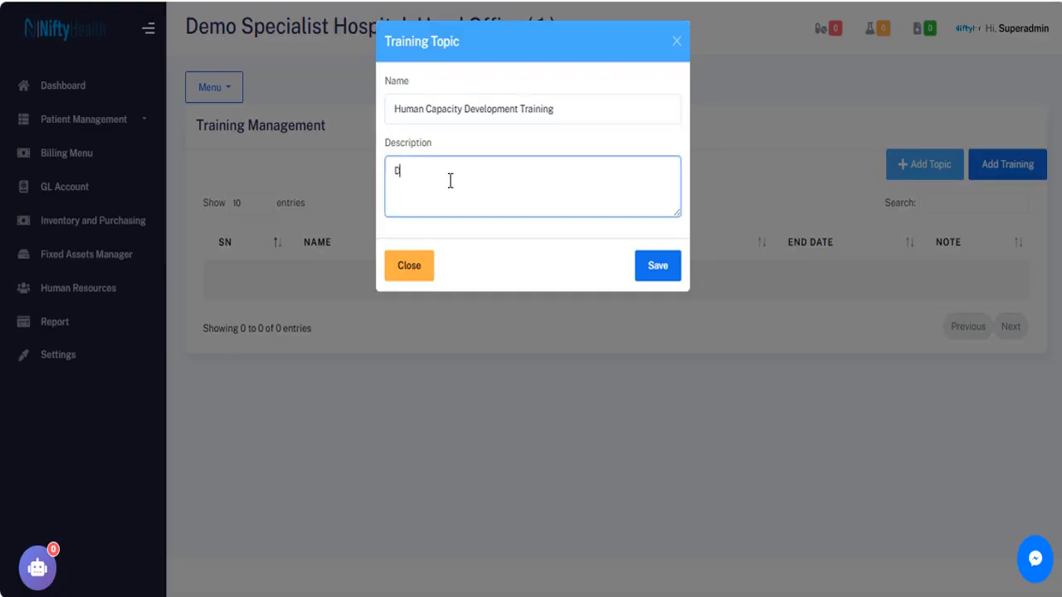
{"action": "type", "text": "Description"}
{"action": "left_click", "coordinate": [657, 271]}
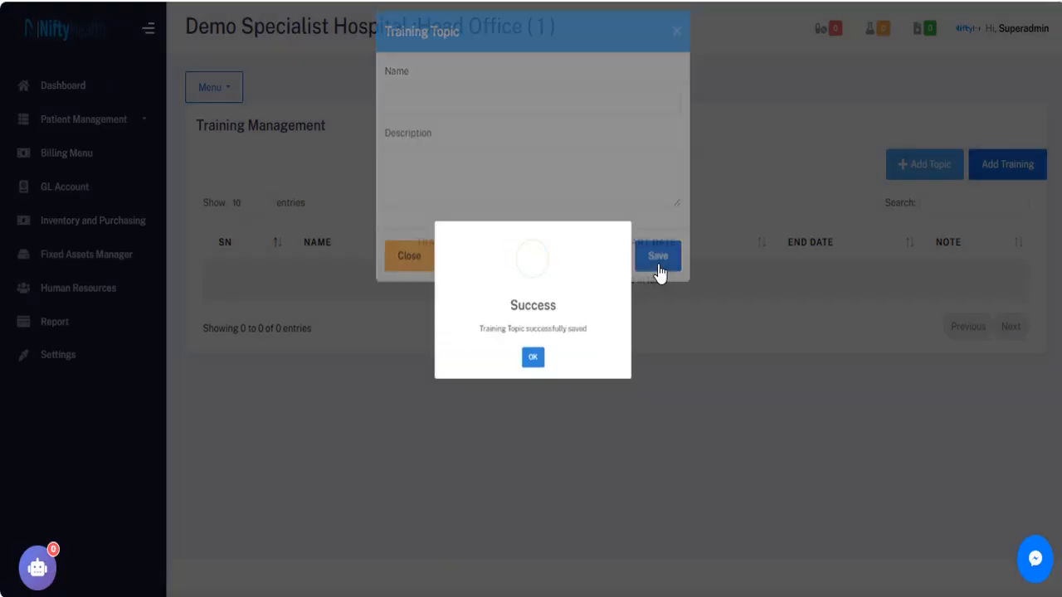
{"action": "left_click", "coordinate": [525, 385]}
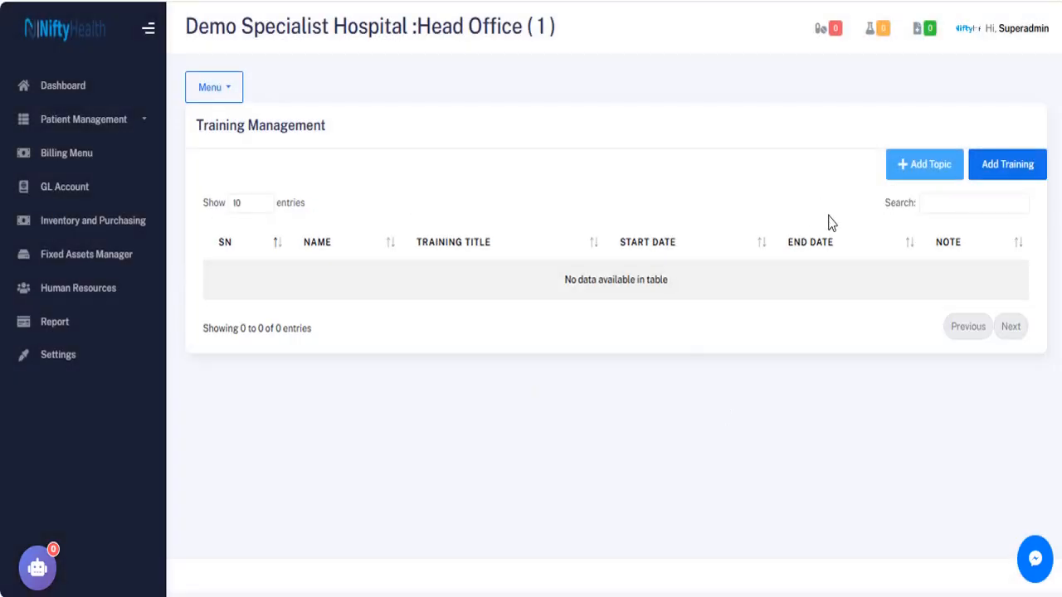
Start a training record for topic MPR with start and end dates 03/24/2026.
{"action": "left_click", "coordinate": [1011, 167]}
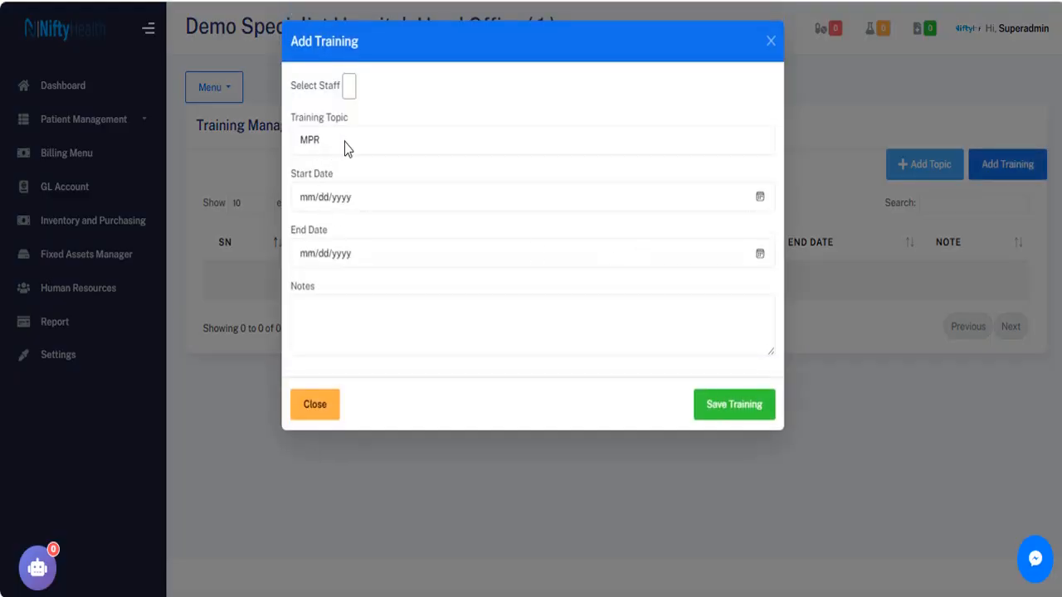
{"action": "left_click", "coordinate": [346, 147]}
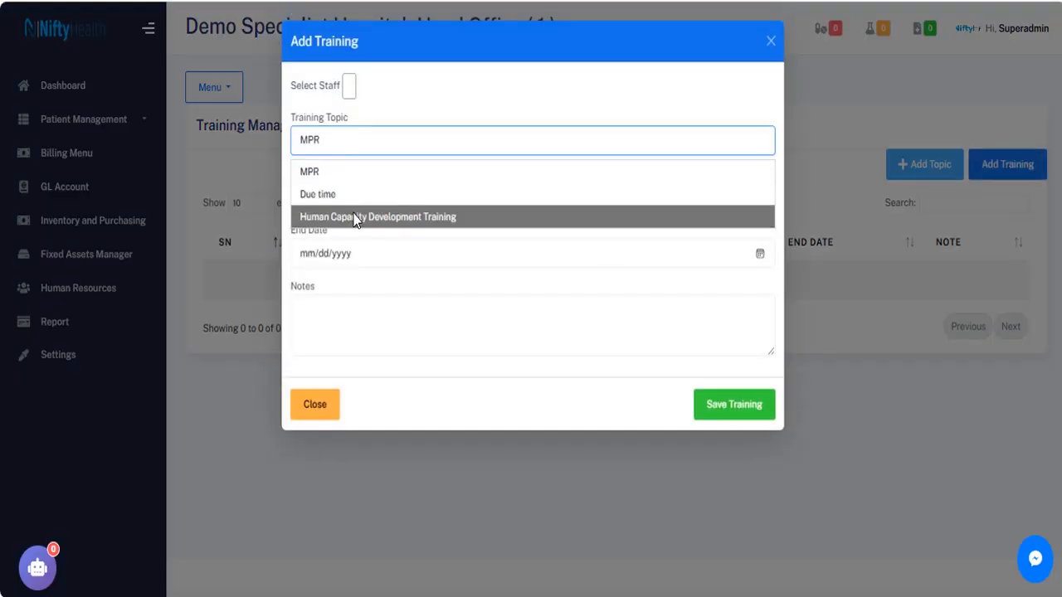
{"action": "left_click", "coordinate": [319, 175]}
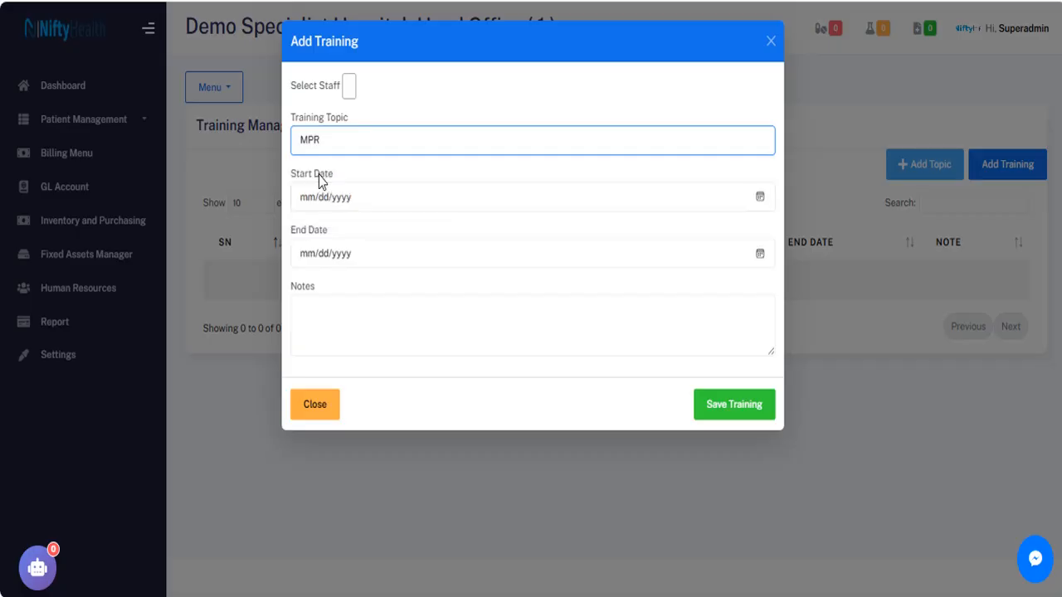
{"action": "left_click", "coordinate": [760, 200]}
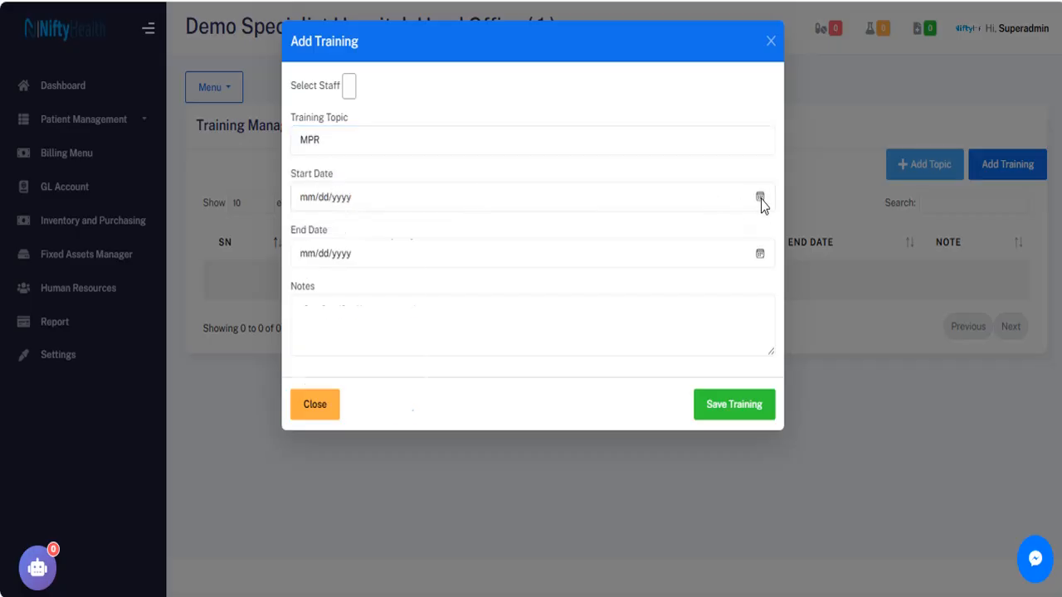
{"action": "left_click", "coordinate": [344, 348]}
{"action": "left_click", "coordinate": [758, 256]}
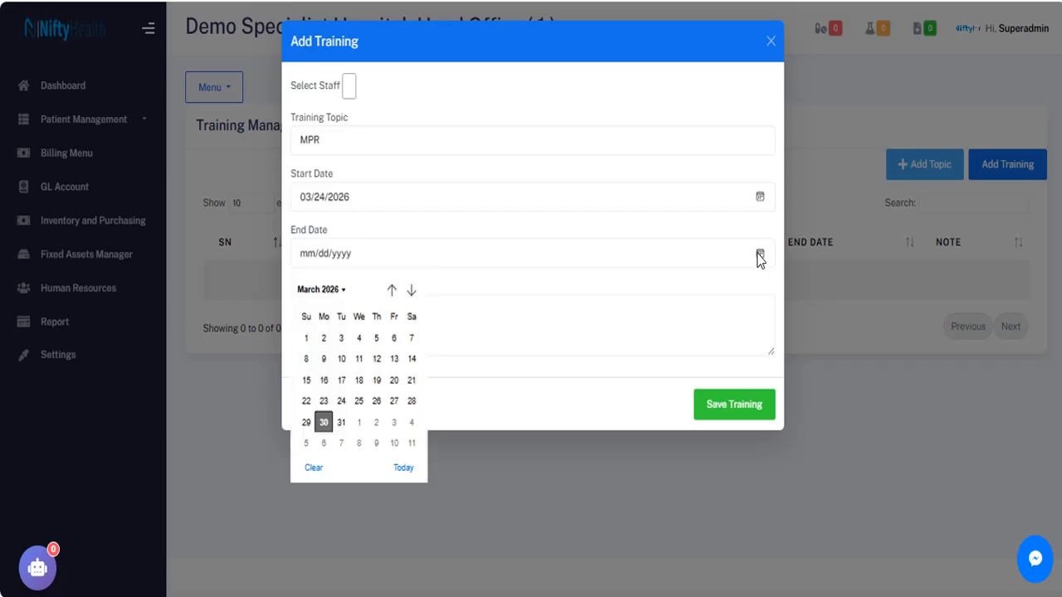
{"action": "left_click", "coordinate": [340, 402]}
Add the note 'not', check the empty staff list, and close the form unsaved.
{"action": "left_click", "coordinate": [336, 326]}
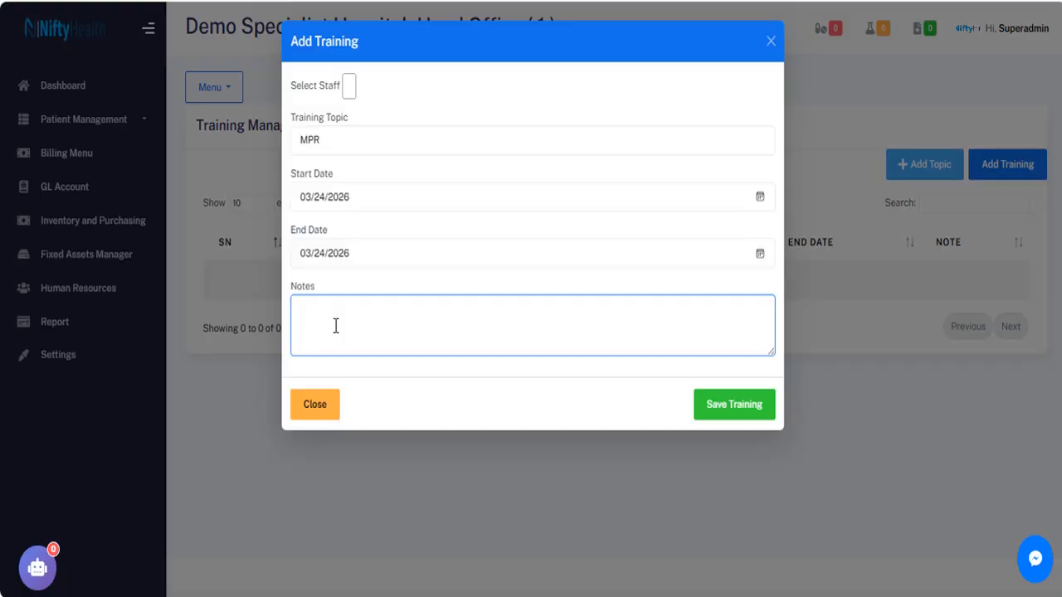
{"action": "type", "text": "notes"}
{"action": "left_click", "coordinate": [349, 86]}
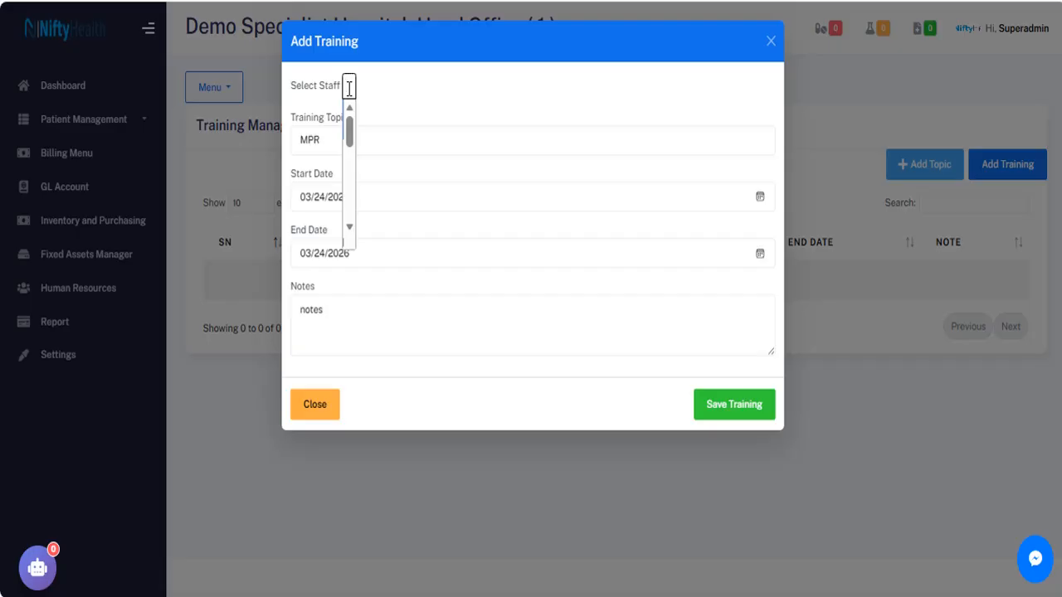
{"action": "left_click_drag", "start_coordinate": [350, 127], "coordinate": [347, 176]}
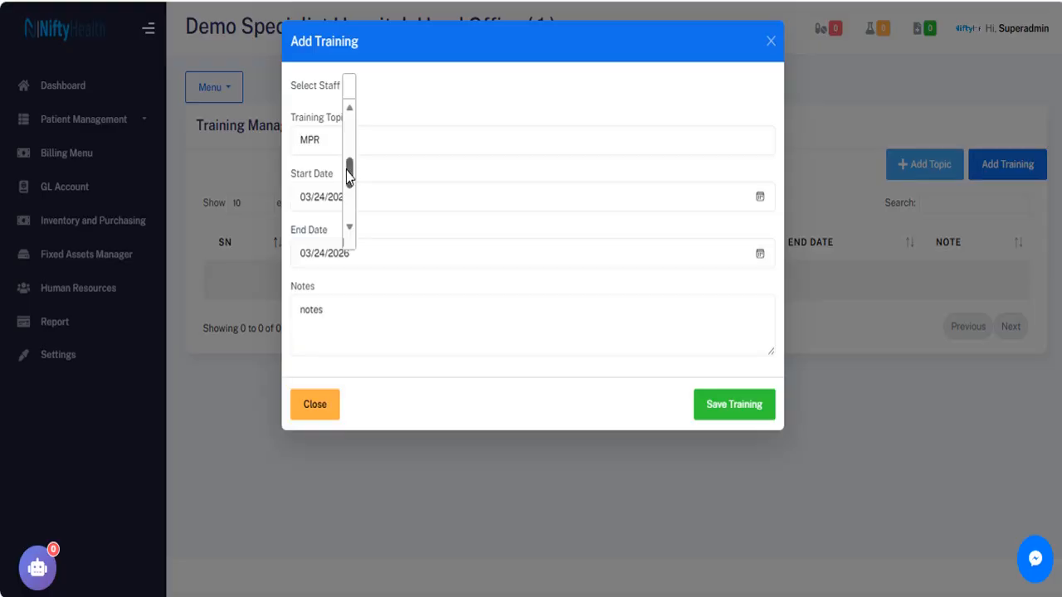
{"action": "left_click", "coordinate": [446, 108]}
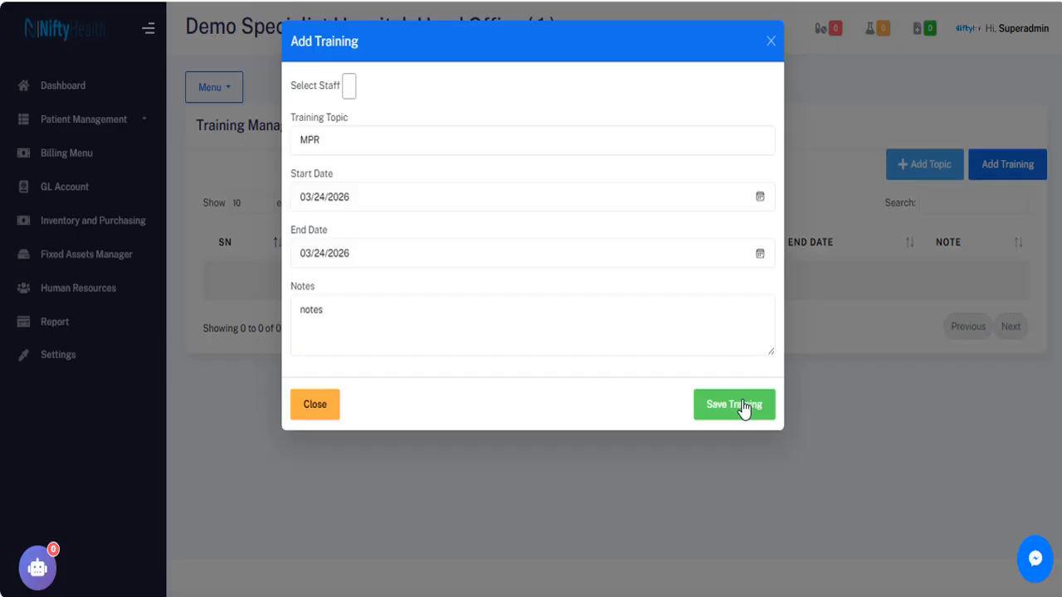
{"action": "left_click", "coordinate": [321, 410]}
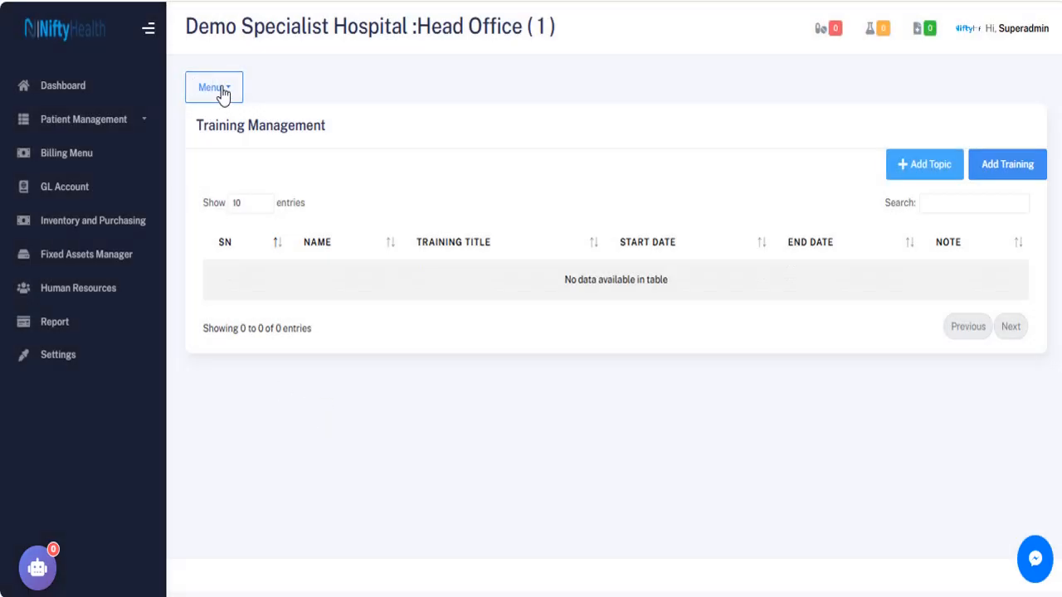
Start a new staff appraisal on the Appraisal page and pick the employee.
{"action": "left_click", "coordinate": [221, 95]}
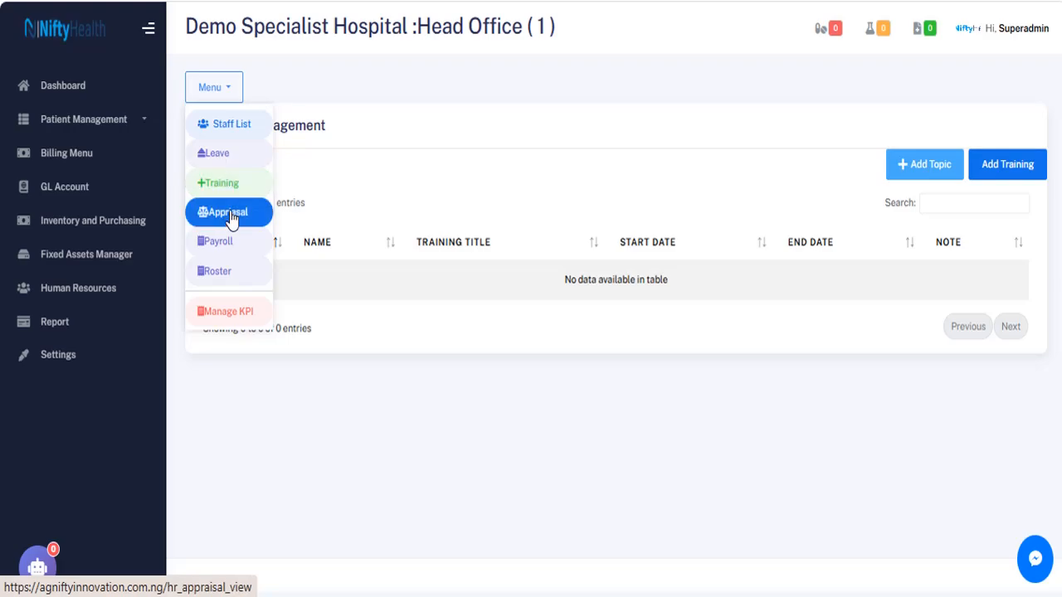
{"action": "left_click", "coordinate": [233, 220]}
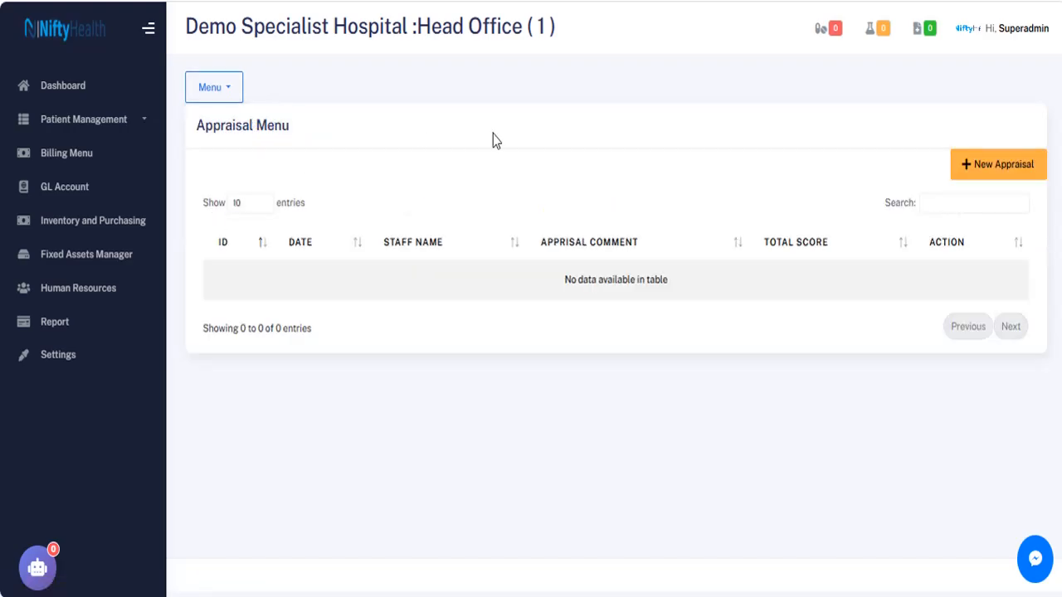
{"action": "left_click", "coordinate": [995, 172]}
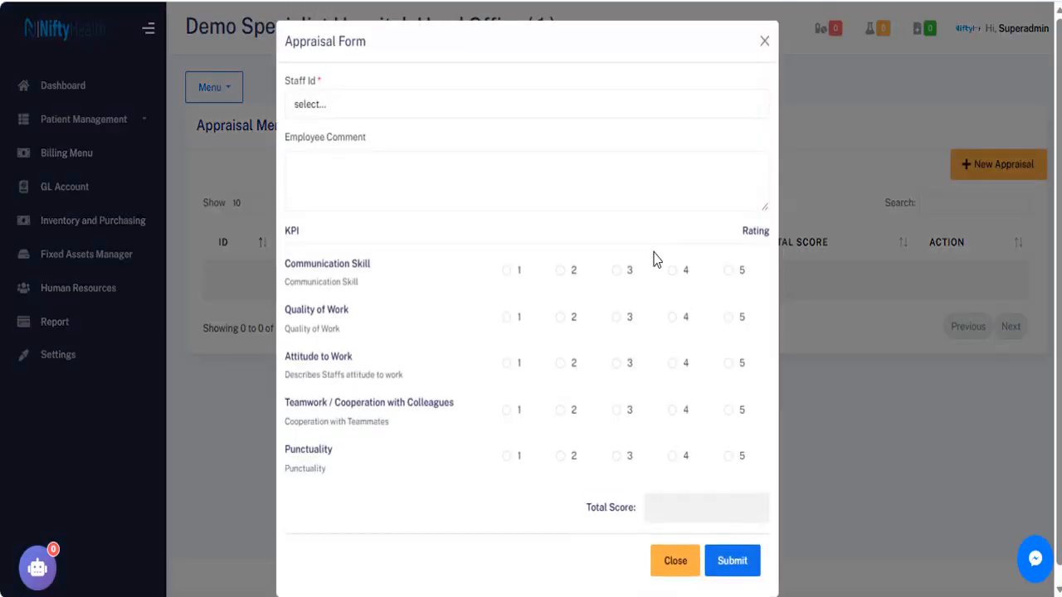
{"action": "left_click", "coordinate": [407, 106]}
{"action": "left_click", "coordinate": [341, 157]}
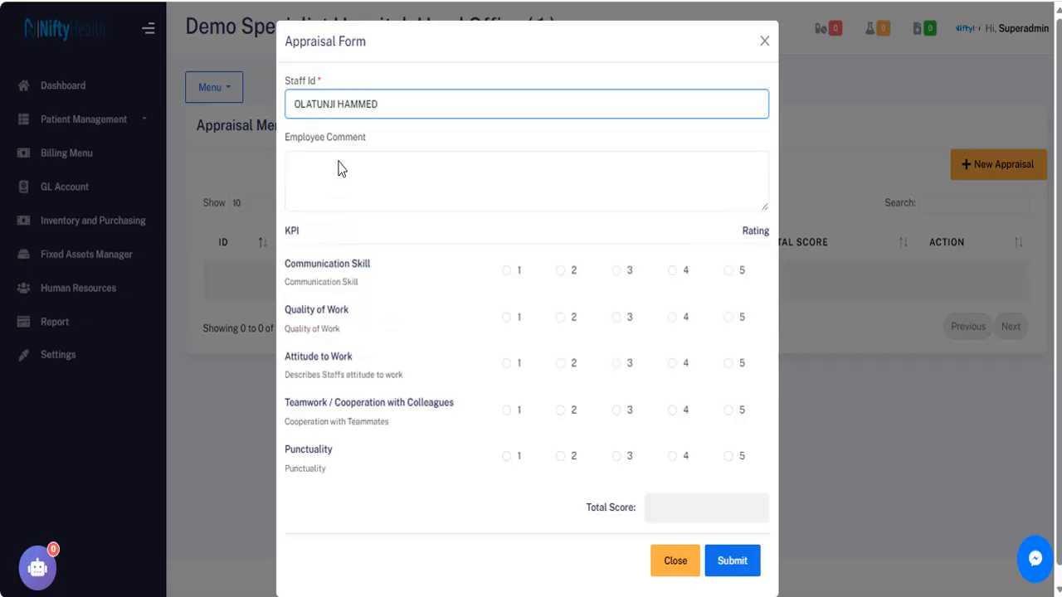
{"action": "left_click", "coordinate": [327, 174]}
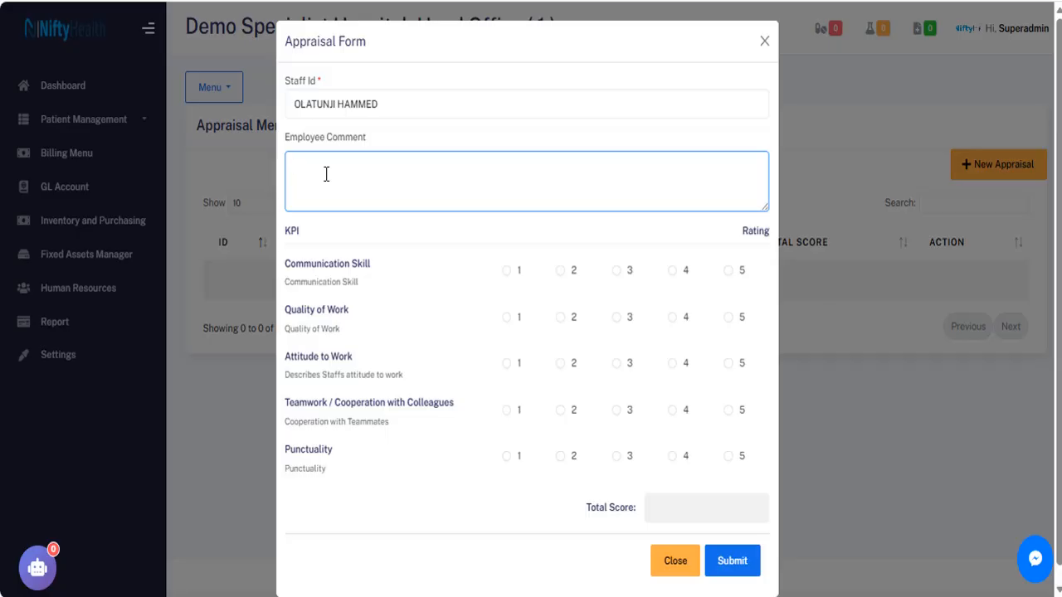
Rate Communication Skill 1, Quality of Work 2, Attitude to Work 3, then discard the appraisal.
{"action": "left_click", "coordinate": [505, 271]}
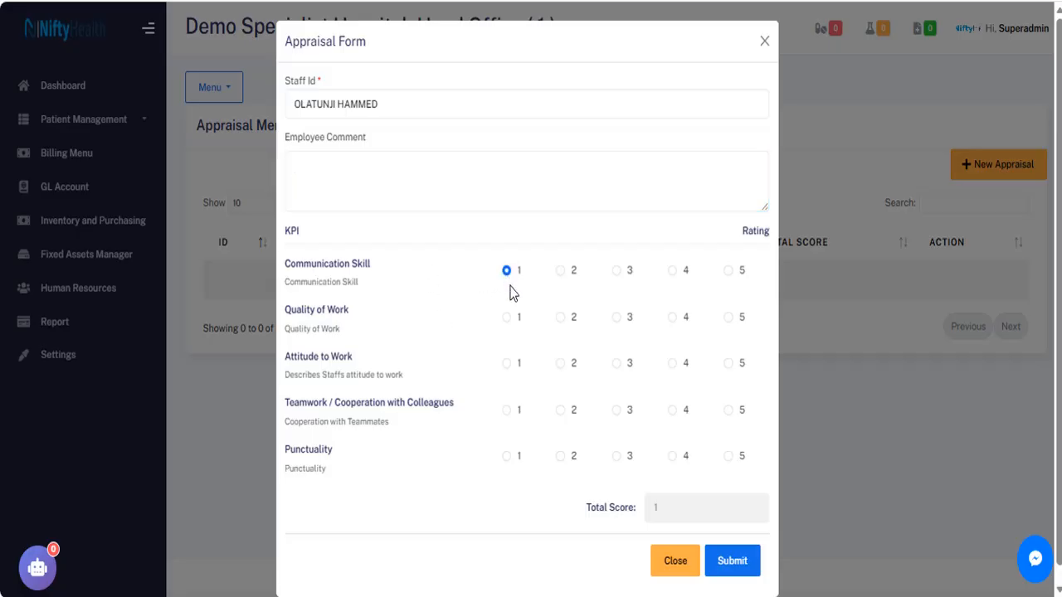
{"action": "left_click", "coordinate": [561, 318]}
{"action": "left_click", "coordinate": [616, 364]}
{"action": "left_click", "coordinate": [679, 563]}
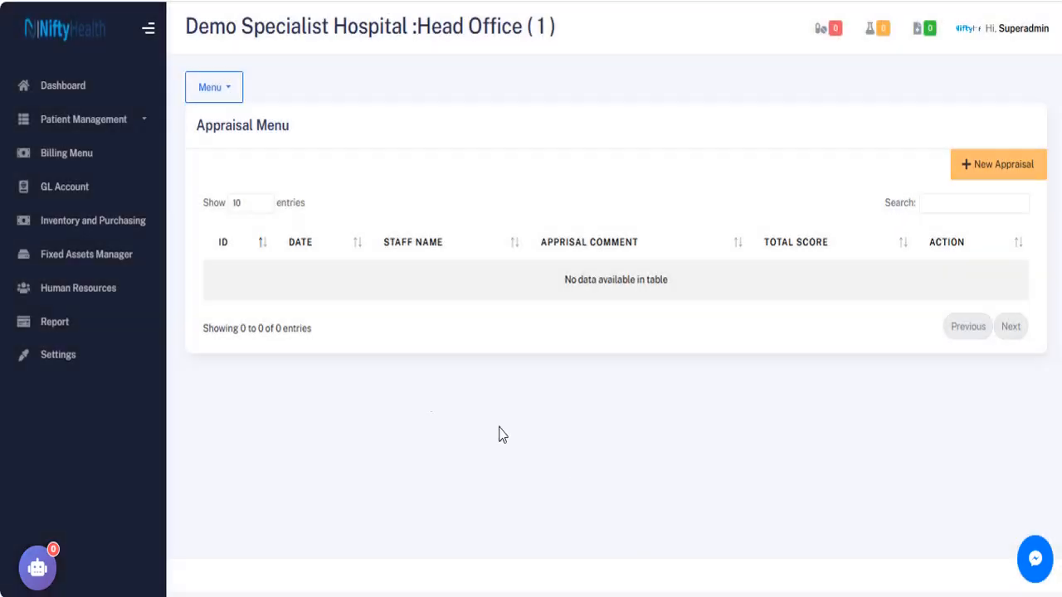
{"action": "left_click", "coordinate": [992, 165]}
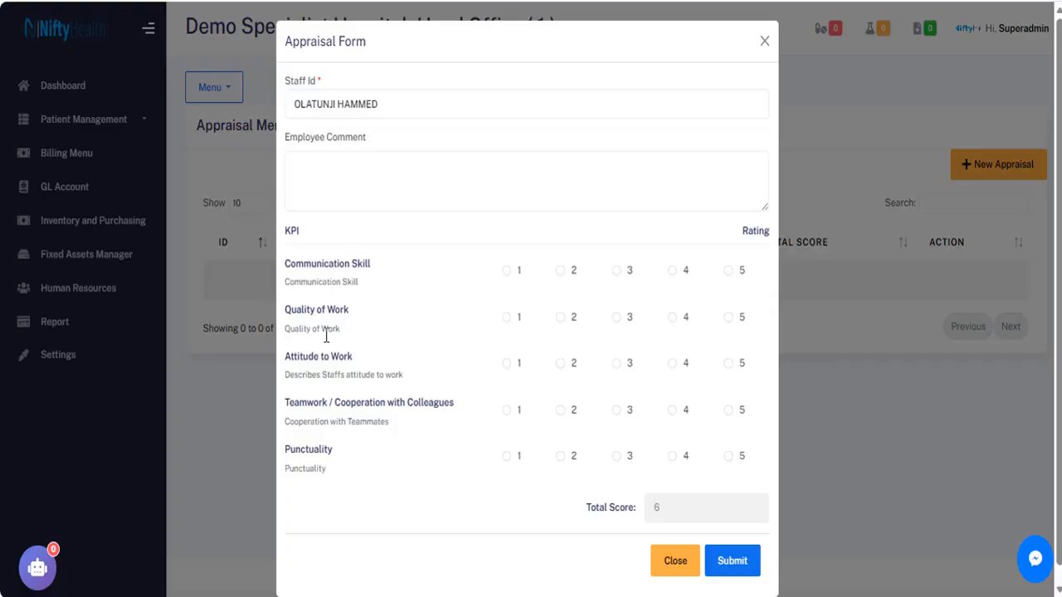
{"action": "left_click", "coordinate": [677, 569]}
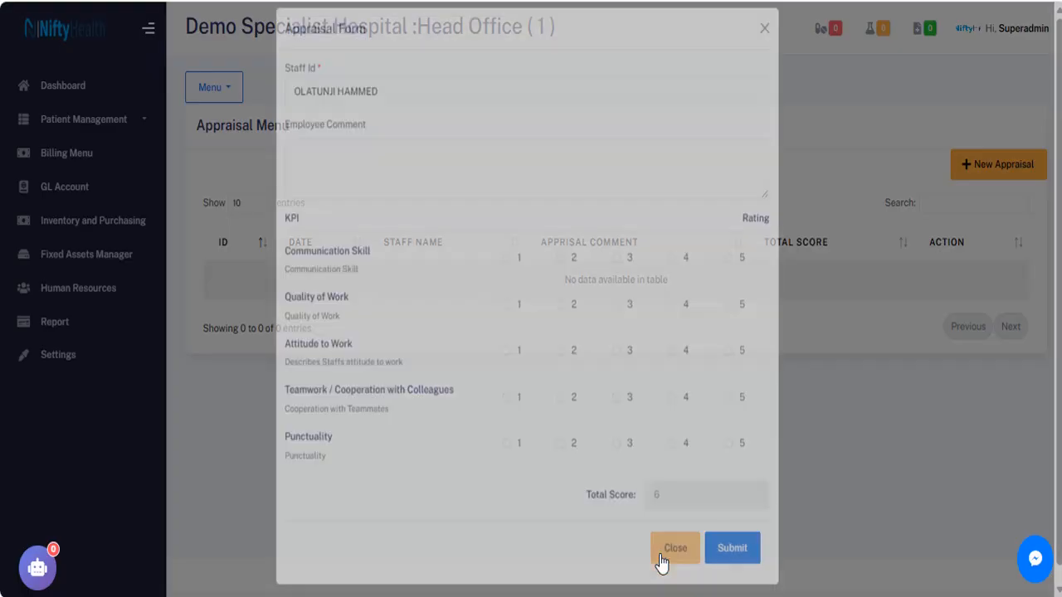
{"action": "left_click", "coordinate": [218, 93]}
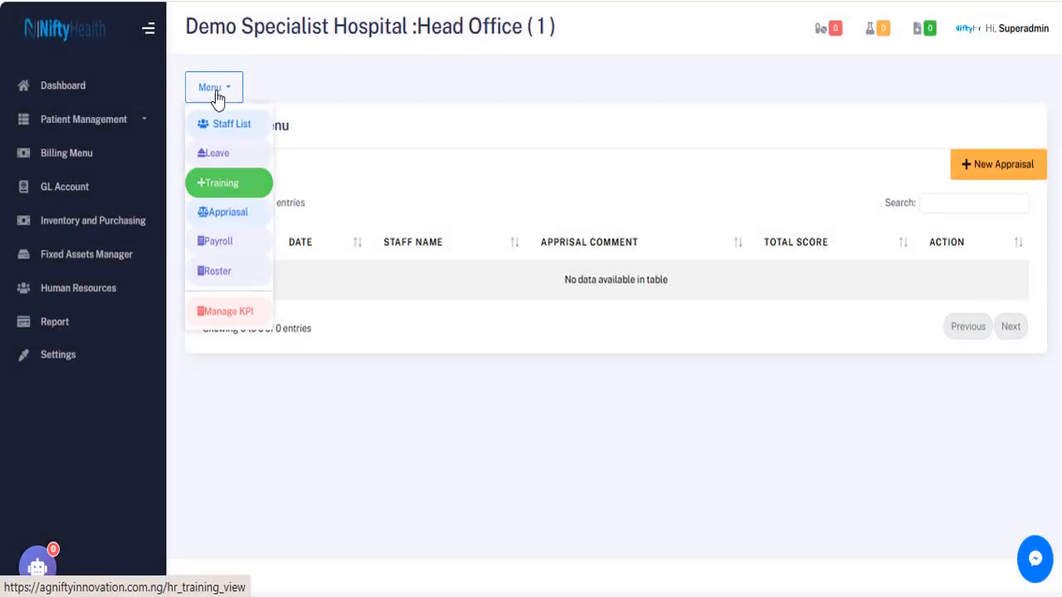
View the five active KPIs on Manage KPI, closing the new KPI form unused.
{"action": "left_click", "coordinate": [230, 314]}
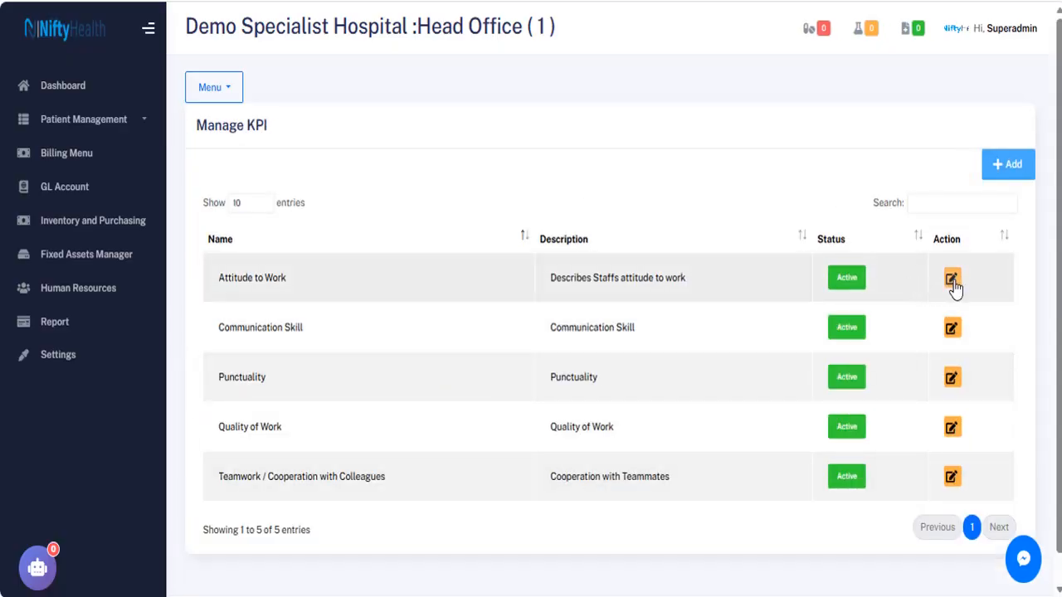
{"action": "left_click", "coordinate": [1004, 170]}
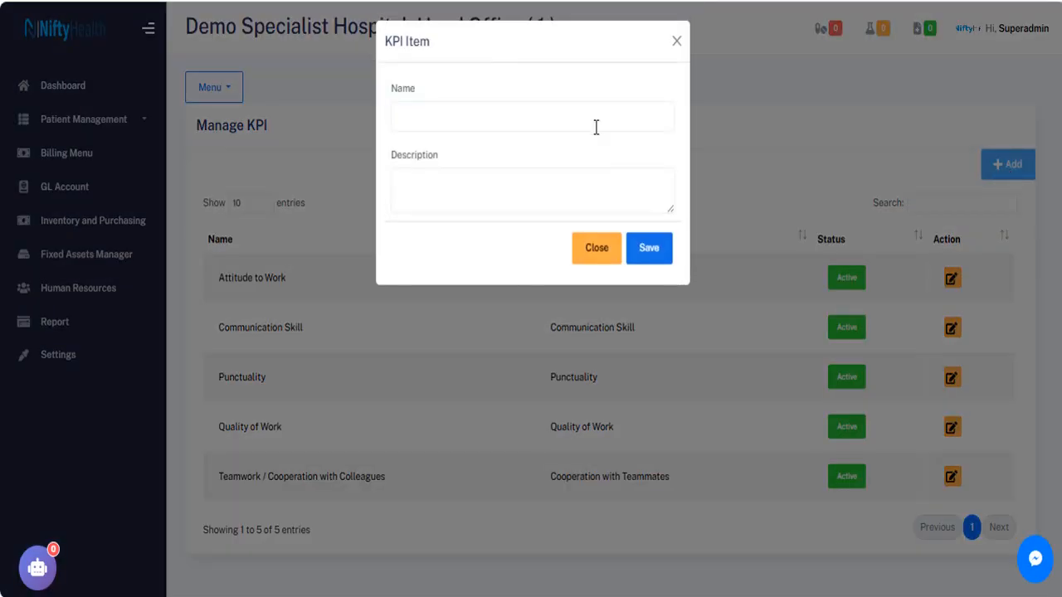
{"action": "left_click", "coordinate": [592, 247]}
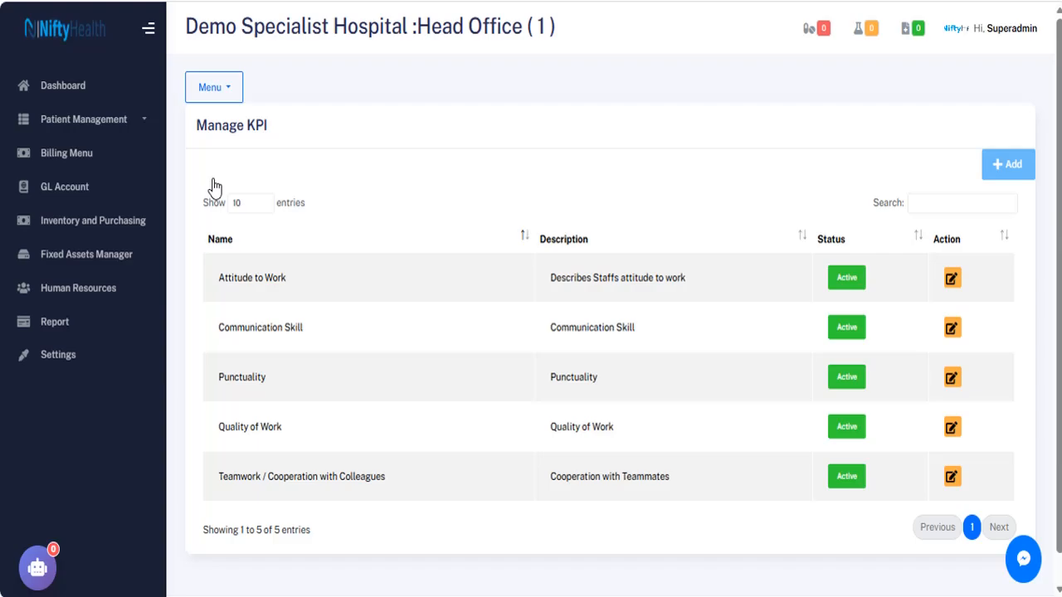
Open Payroll Management to see basic salaries with 0.00 allowances and deductions.
{"action": "left_click", "coordinate": [217, 97]}
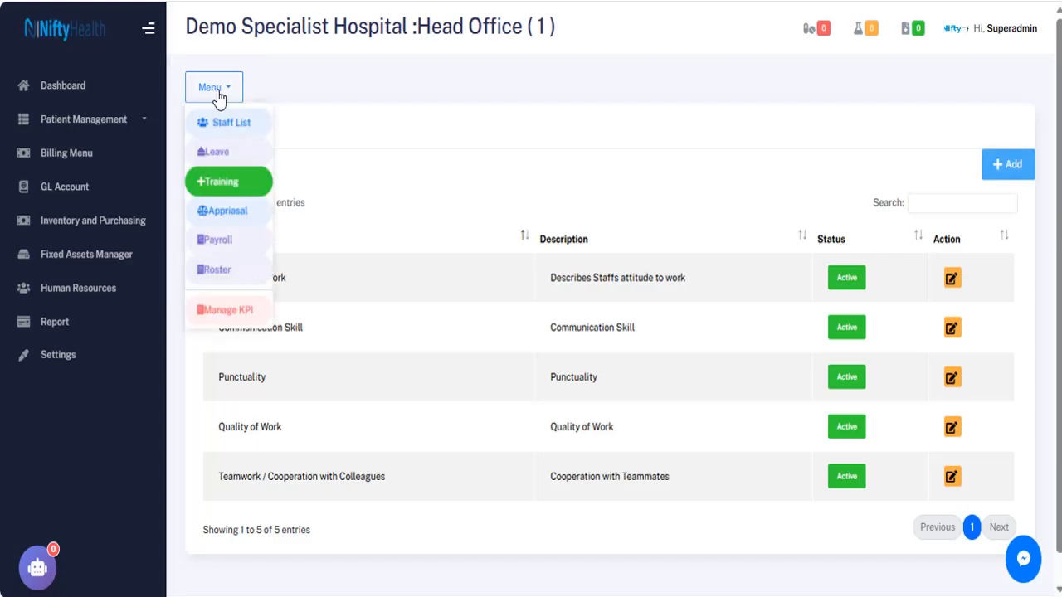
{"action": "left_click", "coordinate": [229, 244]}
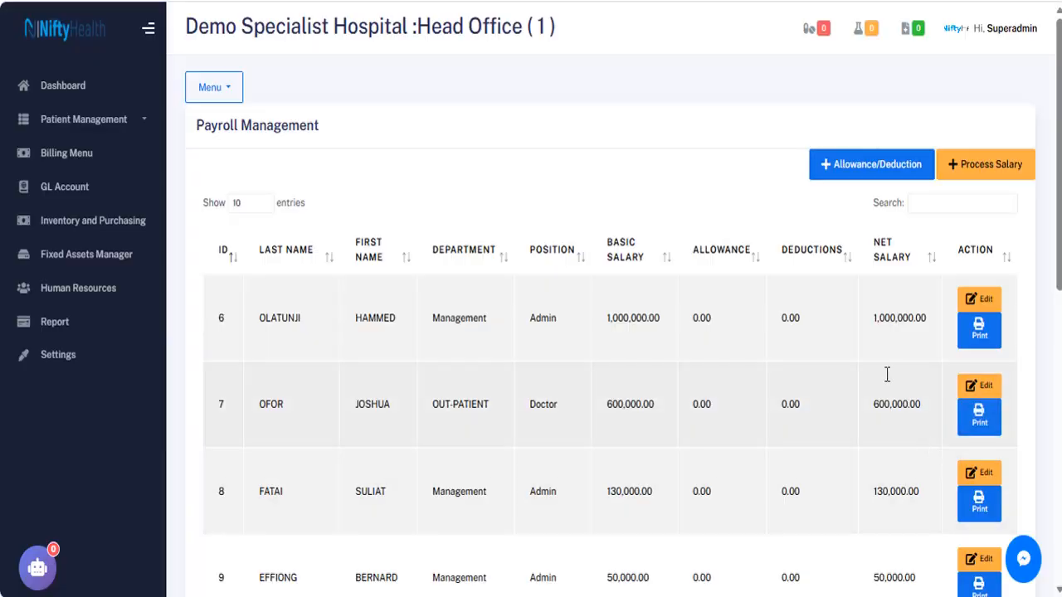
{"action": "scroll", "coordinate": [1059, 228], "scroll_direction": "down", "scroll_amount": 2}
{"action": "scroll", "coordinate": [1059, 228], "scroll_direction": "up", "scroll_amount": 2}
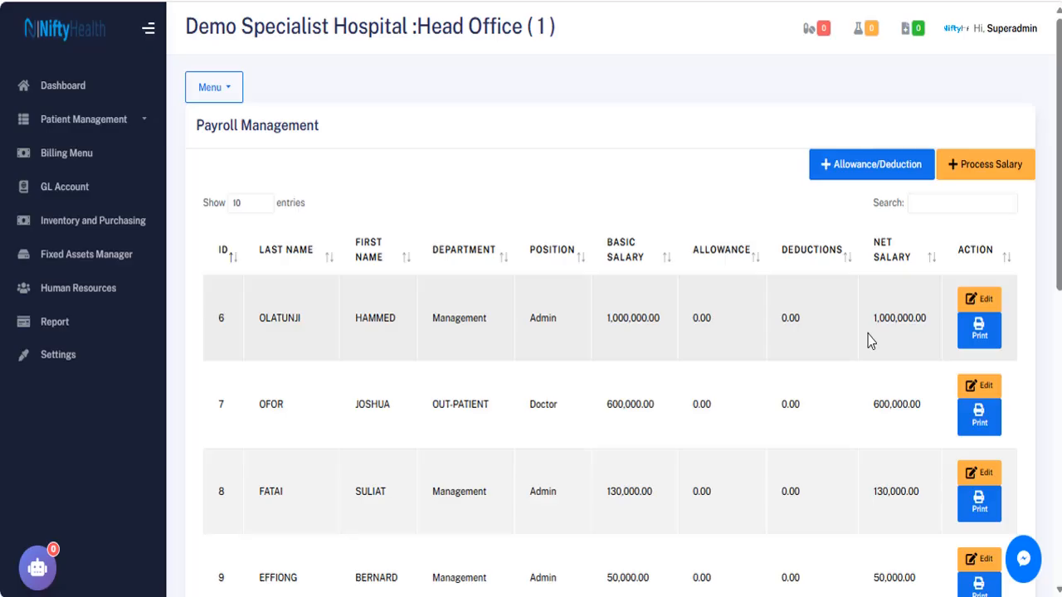
Open the allowance and deduction item settings and look through the form.
{"action": "left_click", "coordinate": [853, 172]}
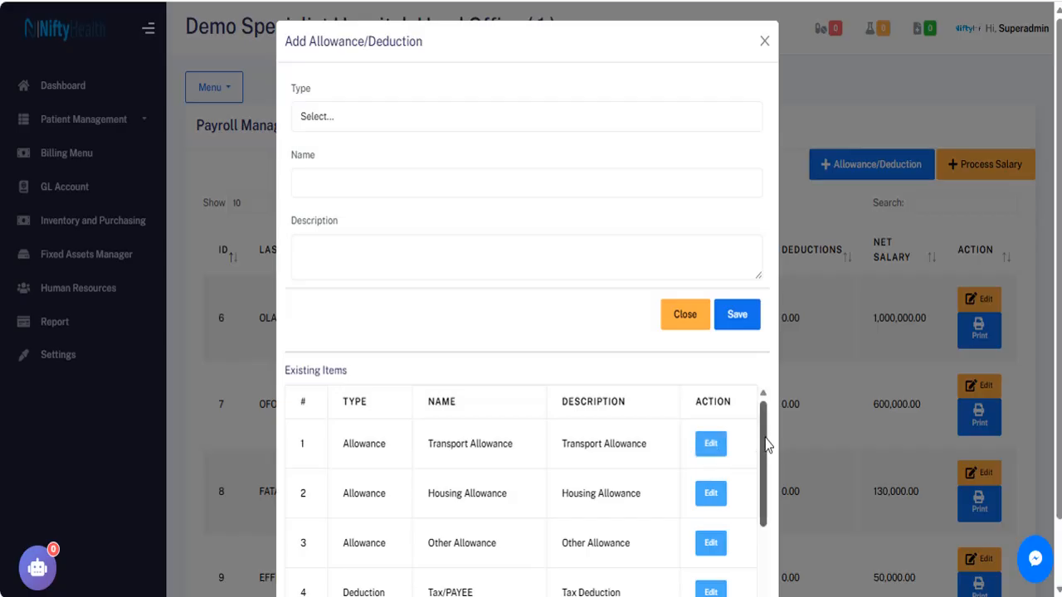
{"action": "left_click_drag", "start_coordinate": [767, 446], "coordinate": [765, 541]}
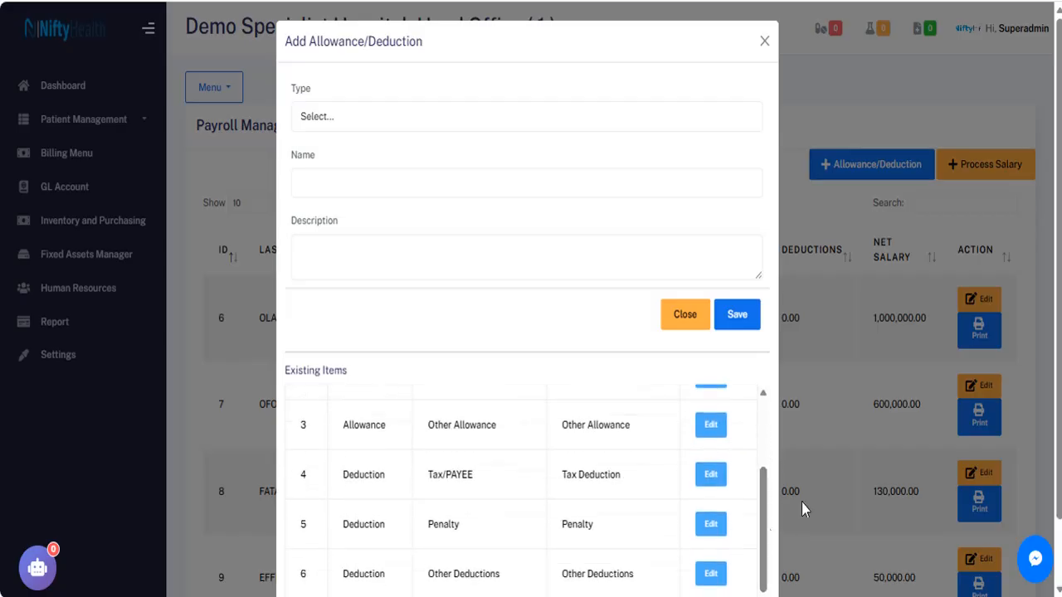
{"action": "scroll", "coordinate": [796, 498], "scroll_direction": "down", "scroll_amount": 1}
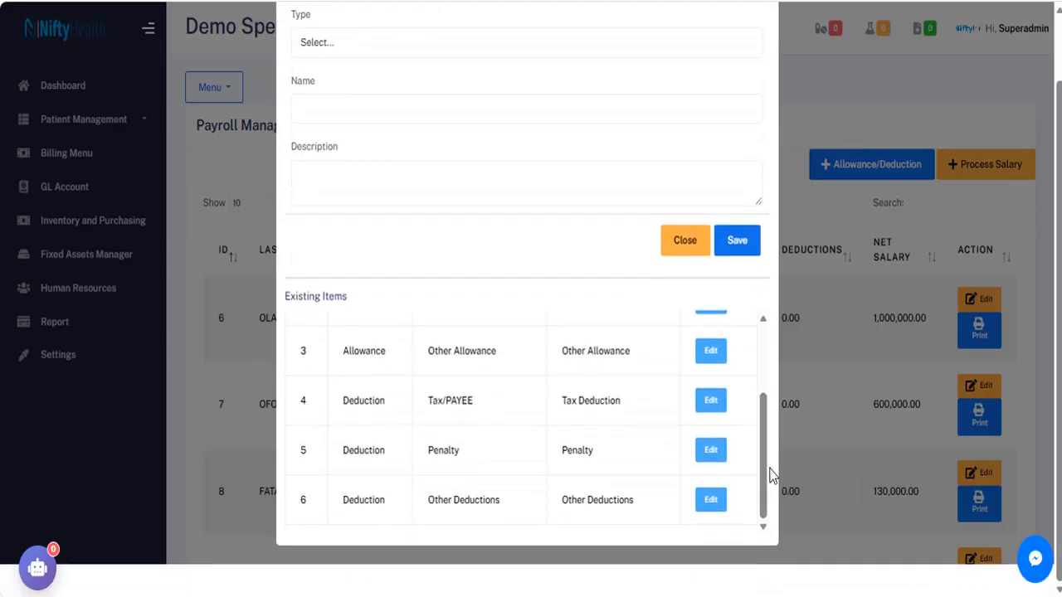
{"action": "left_click_drag", "start_coordinate": [770, 475], "coordinate": [754, 408]}
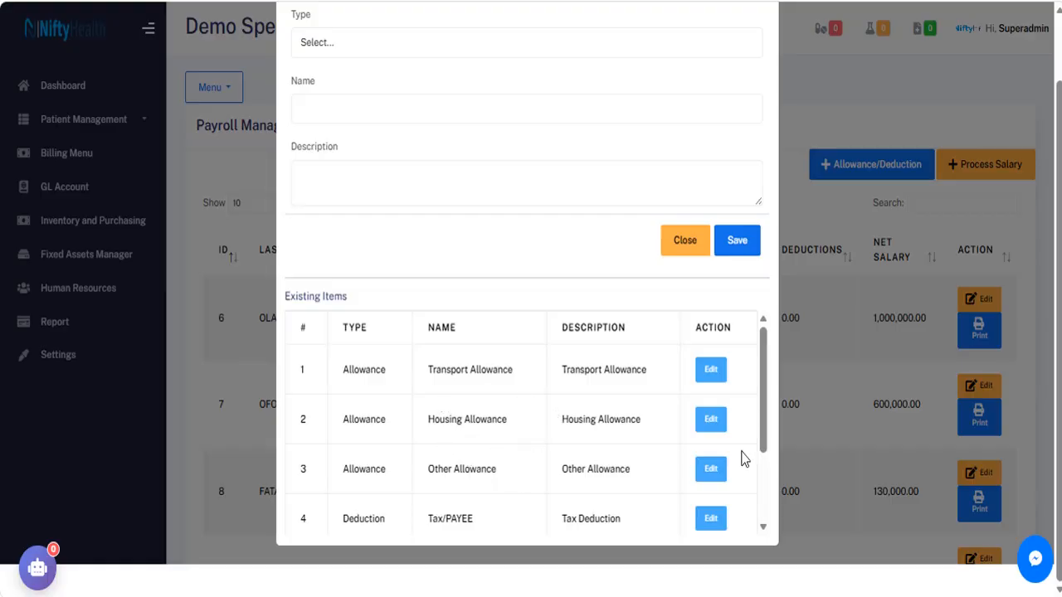
{"action": "left_click_drag", "start_coordinate": [764, 426], "coordinate": [766, 496]}
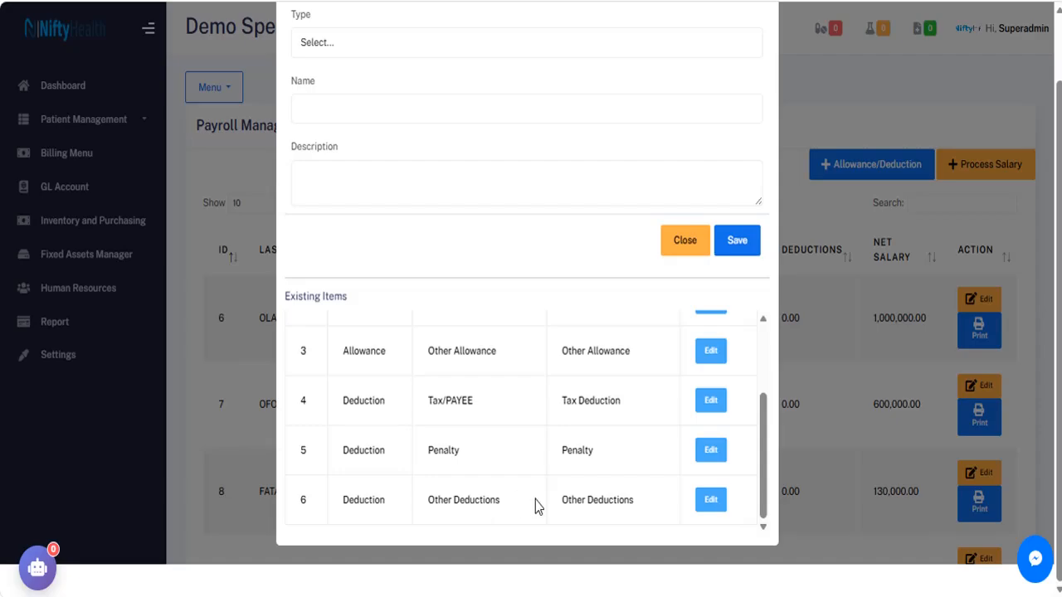
{"action": "left_click_drag", "start_coordinate": [763, 481], "coordinate": [760, 355]}
{"action": "left_click_drag", "start_coordinate": [1058, 462], "coordinate": [1058, 390]}
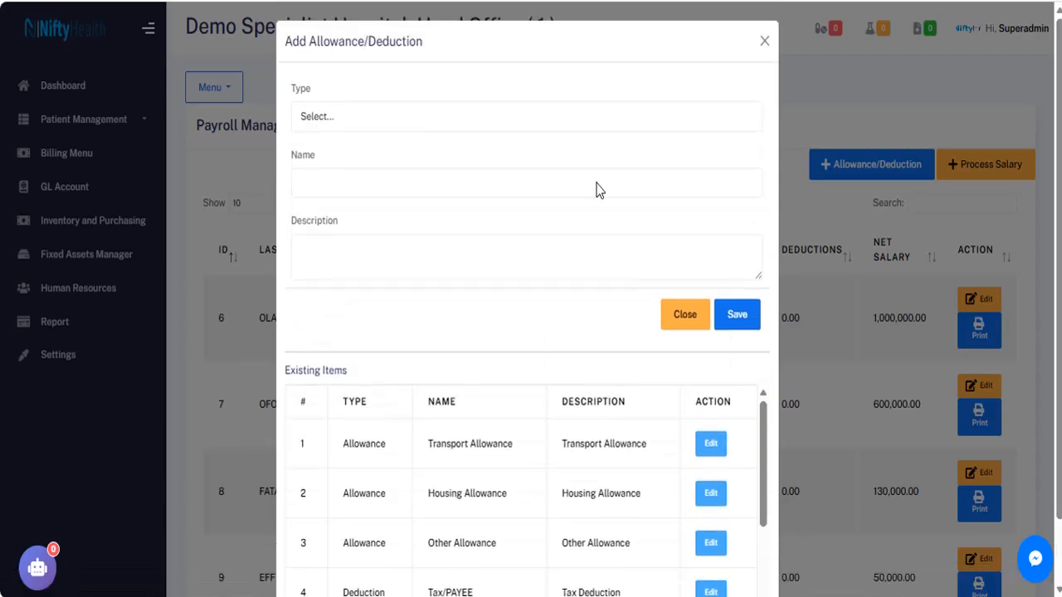
Fill in type Allowance with name Housing Allowance, then close the form without saving.
{"action": "left_click", "coordinate": [386, 127]}
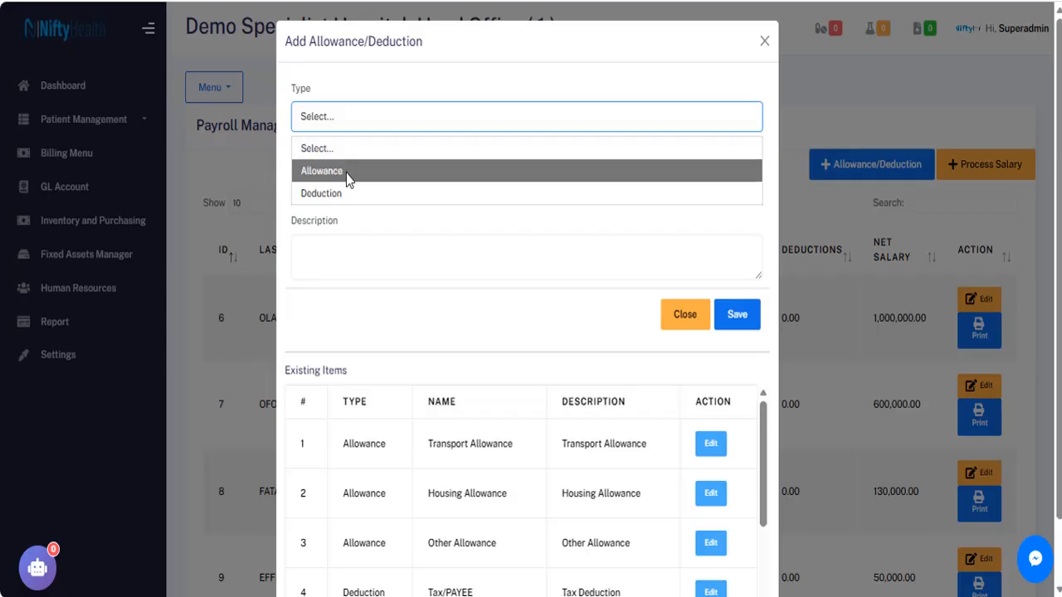
{"action": "left_click", "coordinate": [349, 172]}
{"action": "left_click", "coordinate": [338, 181]}
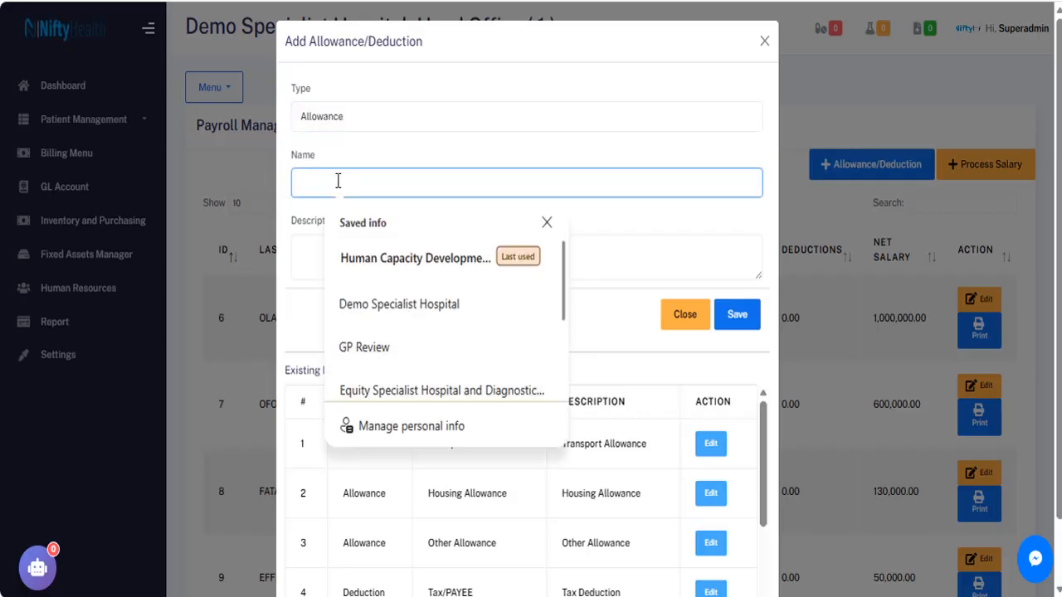
{"action": "type", "text": "Housing Allowance"}
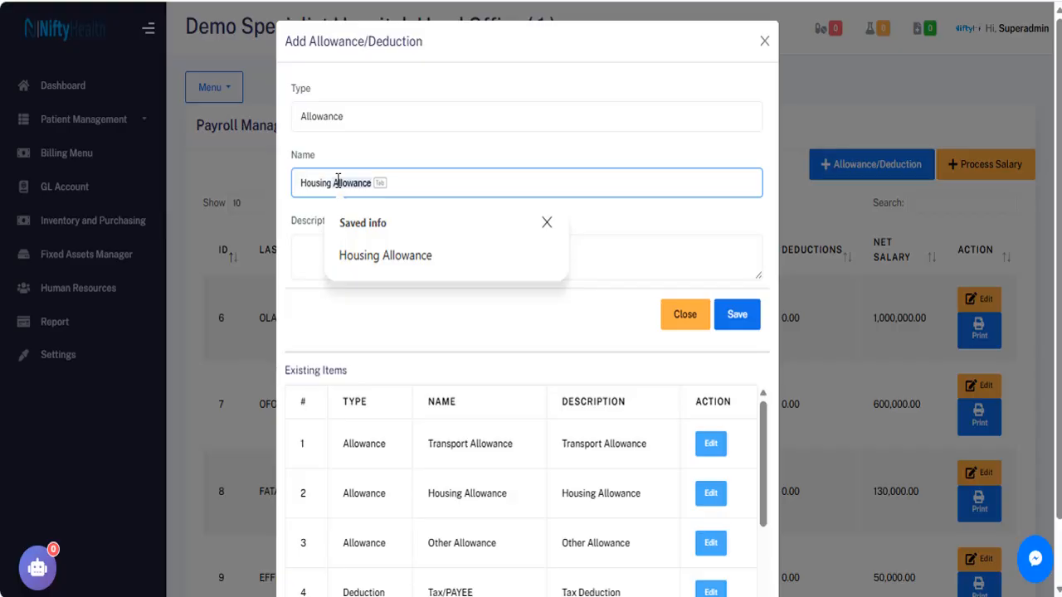
{"action": "left_click", "coordinate": [415, 256]}
{"action": "left_click", "coordinate": [377, 253]}
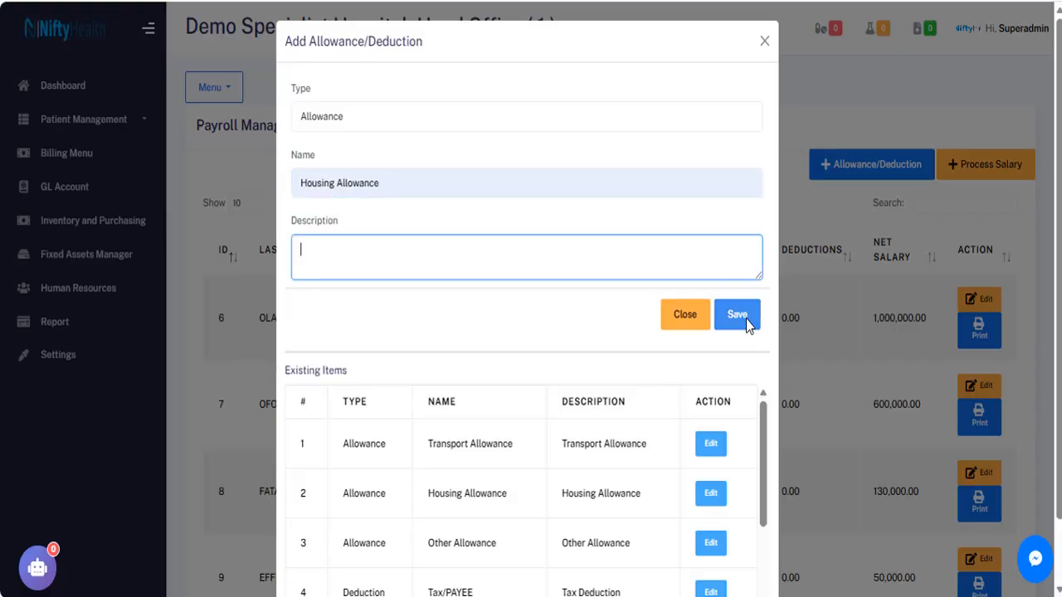
{"action": "left_click", "coordinate": [765, 41]}
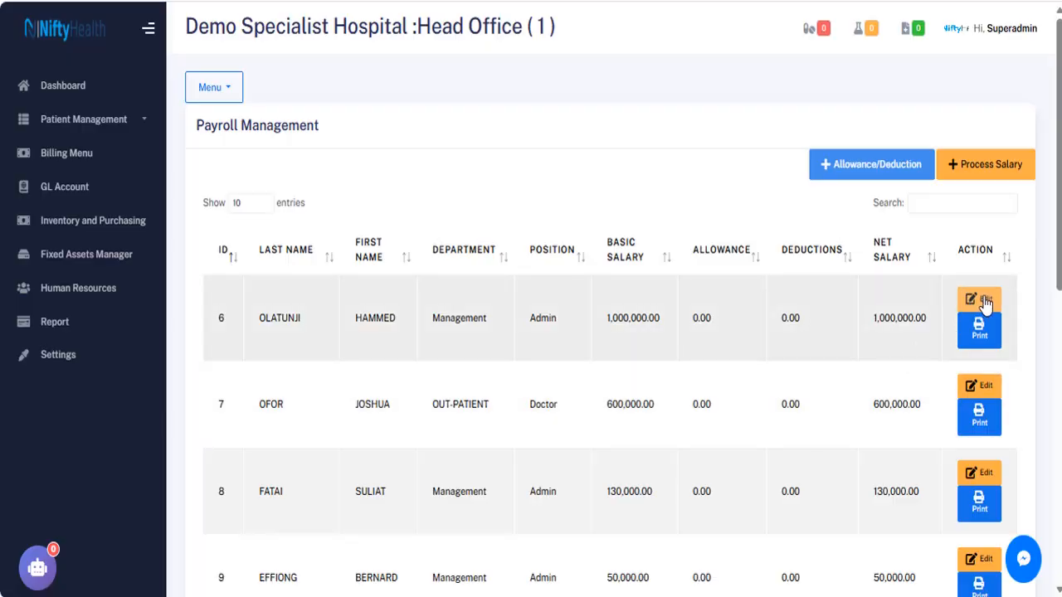
Open employee 6's payroll for editing and change the basic salary to 90,000.
{"action": "left_click", "coordinate": [979, 300]}
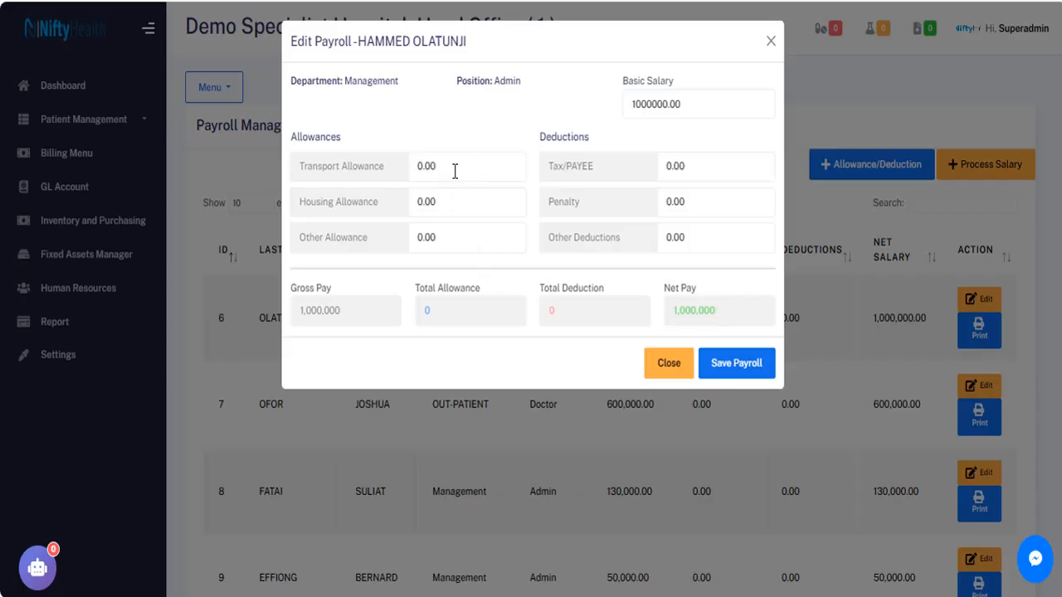
{"action": "left_click_drag", "start_coordinate": [628, 101], "coordinate": [716, 98]}
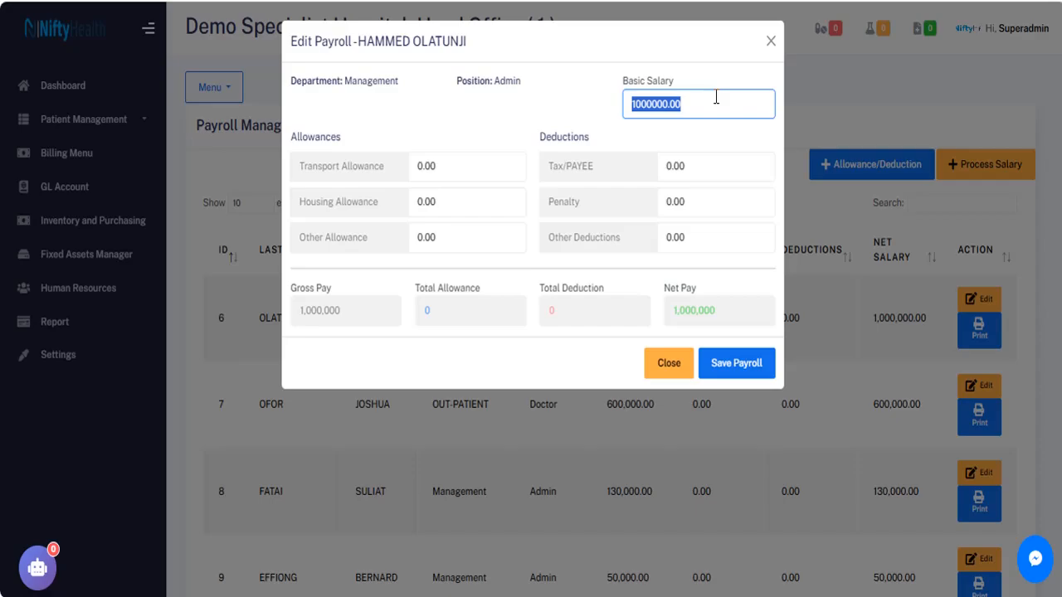
{"action": "type", "text": "90,000"}
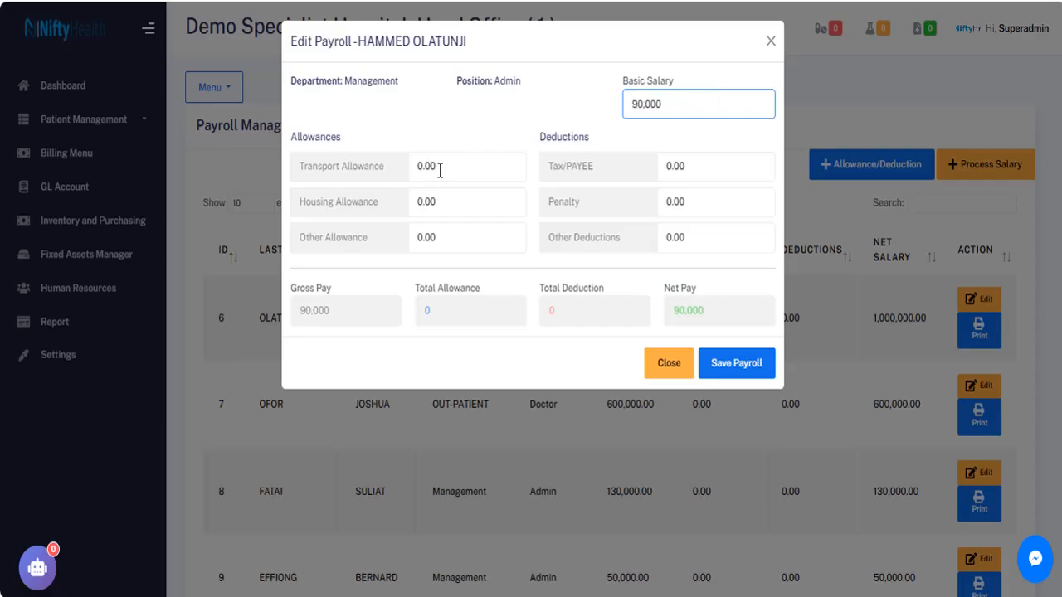
Enter allowances of 30,000 transport, 20,000 housing and 60,000 other.
{"action": "left_click_drag", "start_coordinate": [438, 169], "coordinate": [416, 157]}
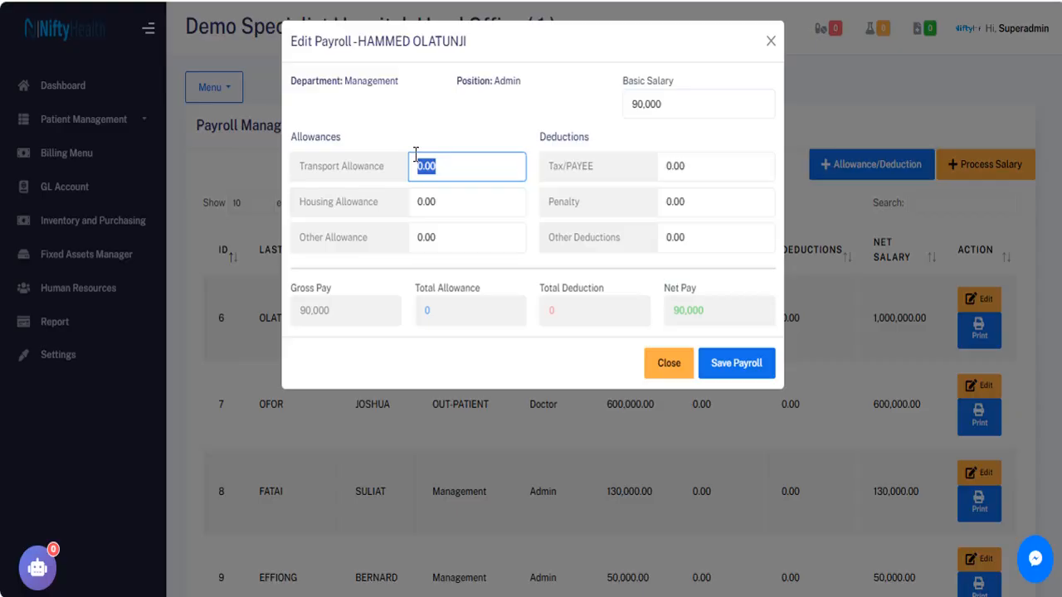
{"action": "type", "text": "3,0000"}
{"action": "left_click_drag", "start_coordinate": [434, 202], "coordinate": [416, 202]}
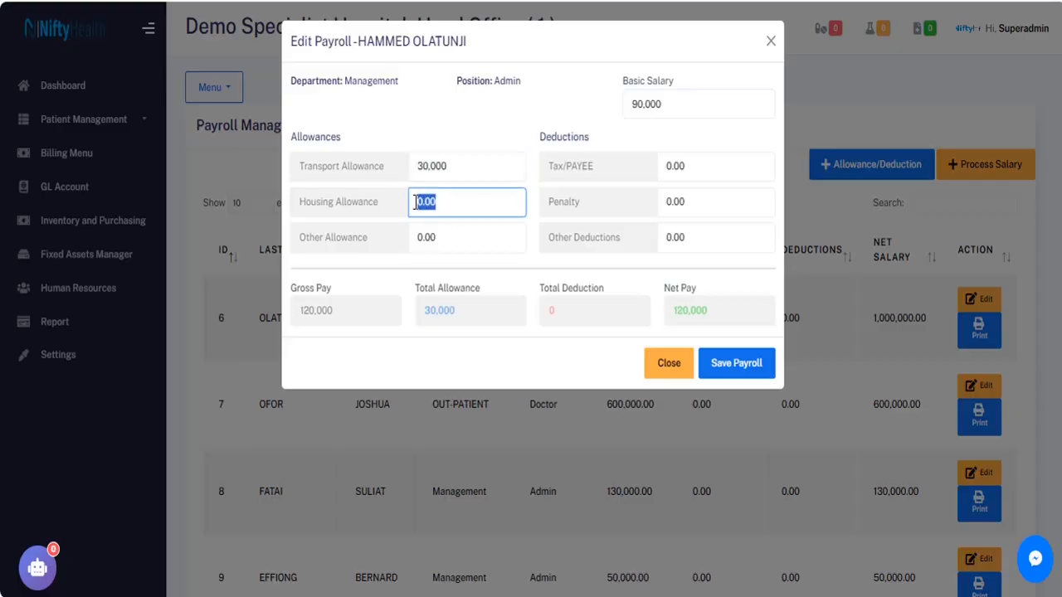
{"action": "type", "text": "20,000"}
{"action": "left_click_drag", "start_coordinate": [449, 236], "coordinate": [414, 238]}
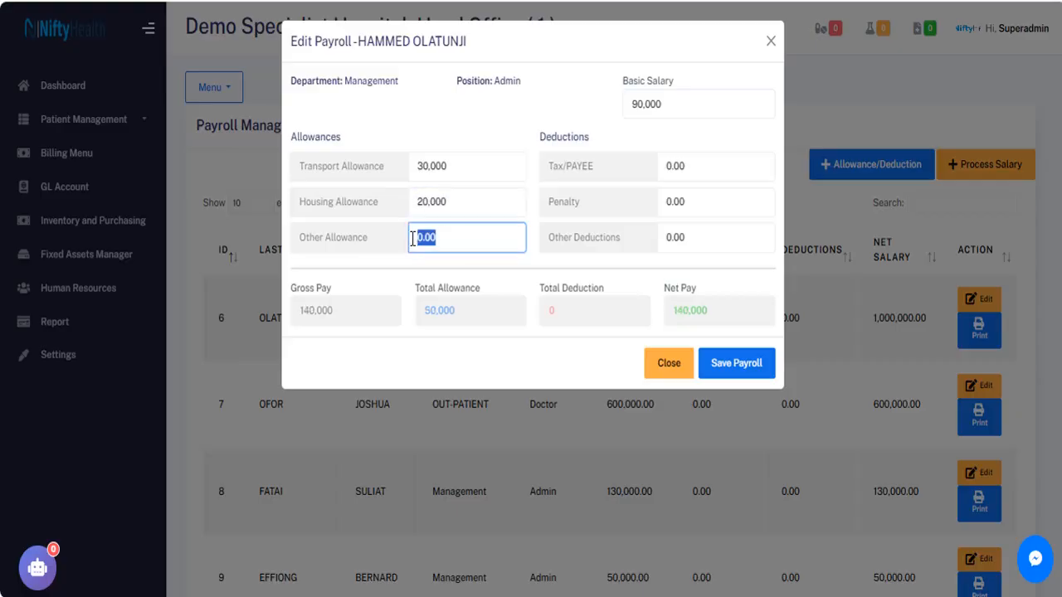
{"action": "type", "text": "60,000"}
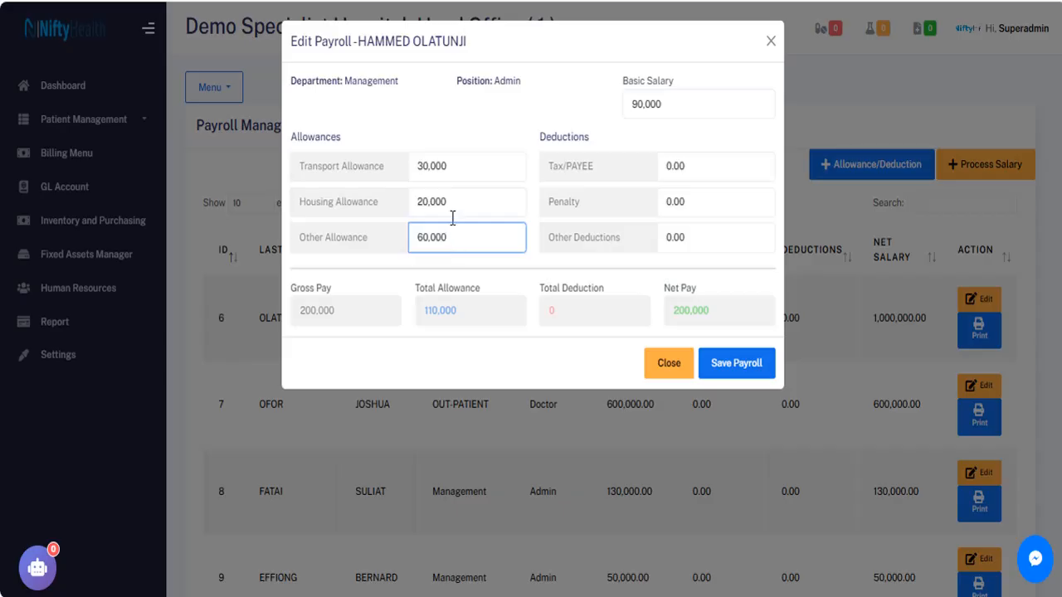
Enter deductions of 4,000 Tax/PAYEE, 2,000 Penalty and 10,000 Other Deductions.
{"action": "left_click", "coordinate": [692, 167]}
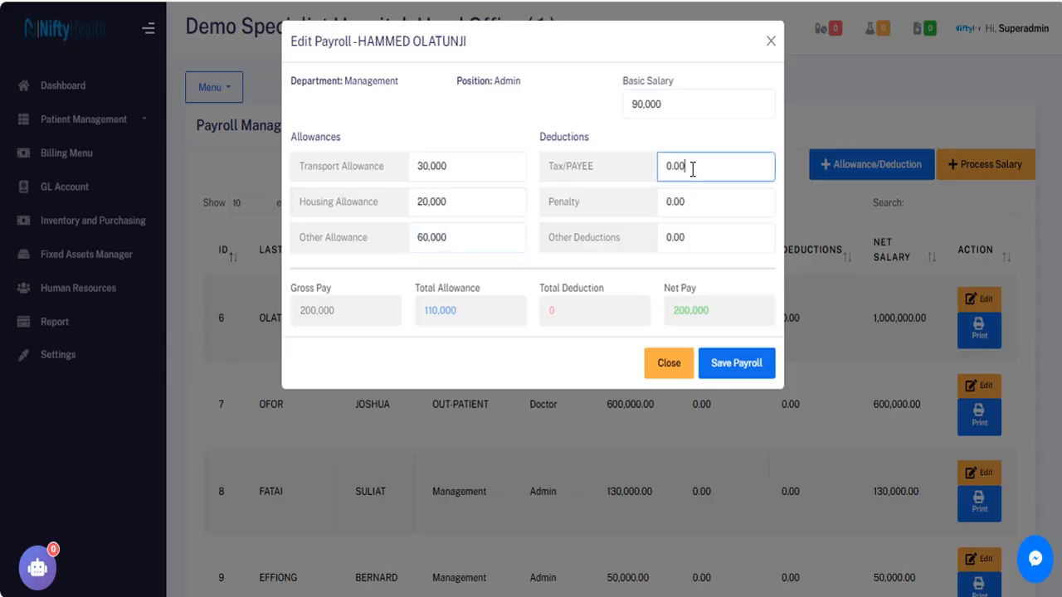
{"action": "left_click_drag", "start_coordinate": [692, 168], "coordinate": [656, 168]}
{"action": "type", "text": "4,000"}
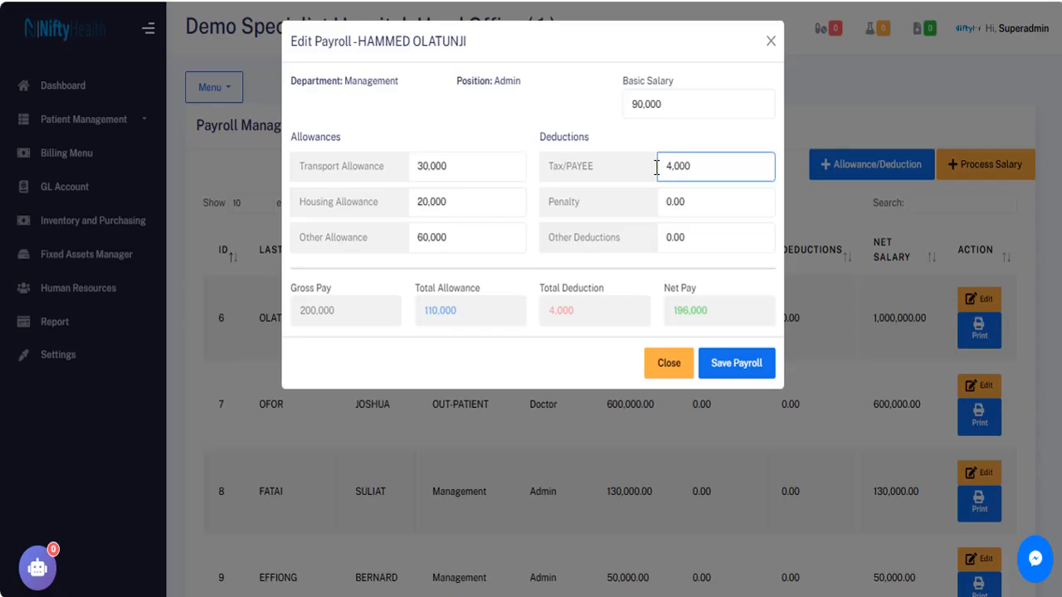
{"action": "left_click_drag", "start_coordinate": [692, 202], "coordinate": [656, 202]}
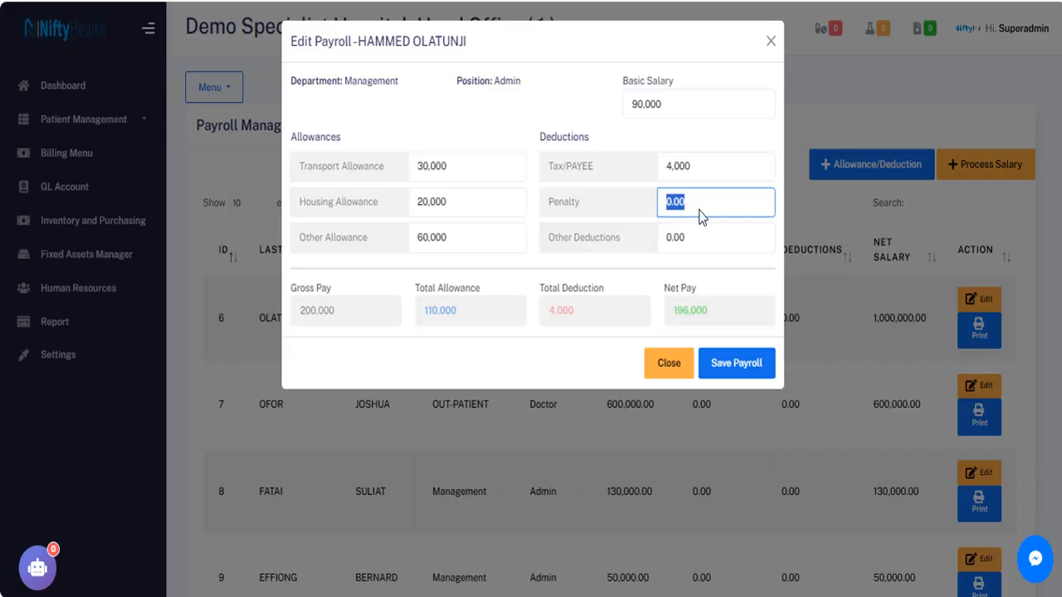
{"action": "type", "text": "2,000"}
{"action": "left_click_drag", "start_coordinate": [685, 237], "coordinate": [662, 239]}
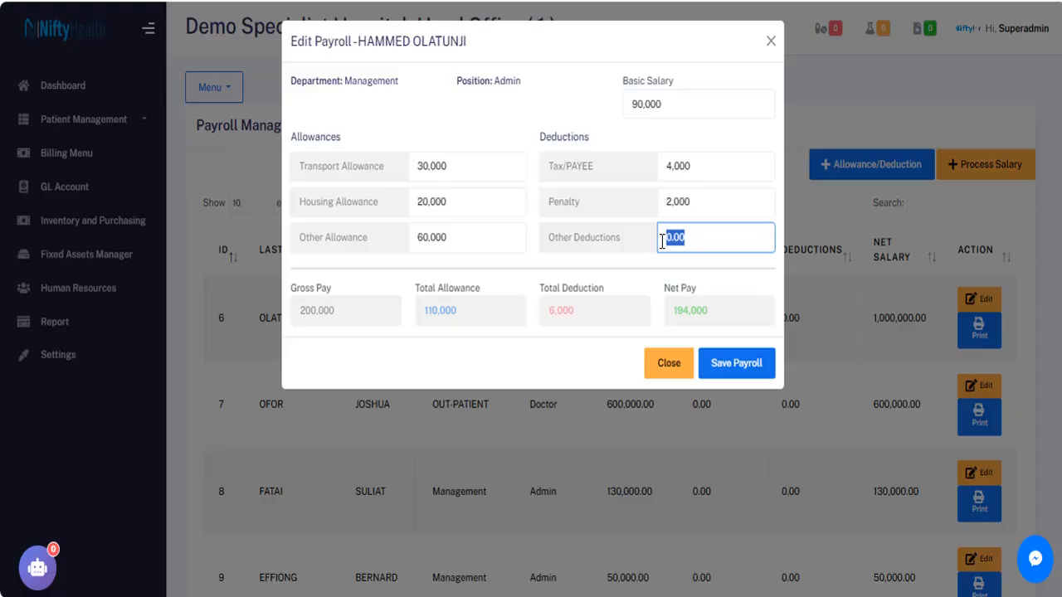
{"action": "type", "text": "10,000"}
{"action": "left_click", "coordinate": [647, 279]}
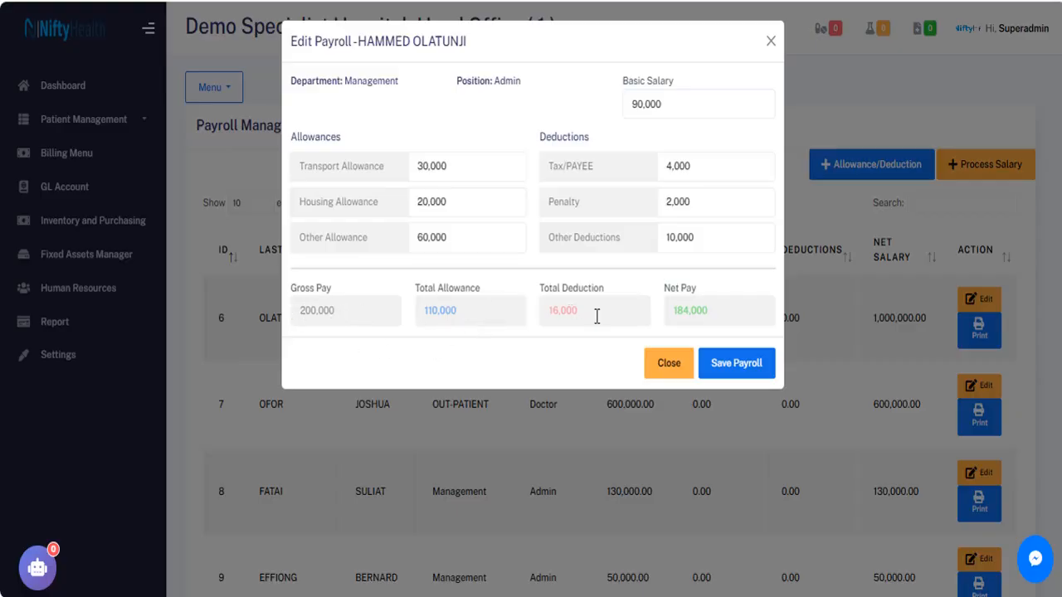
Save employee 6's payroll, confirming the save and acknowledging the Saved notice.
{"action": "left_click", "coordinate": [741, 370]}
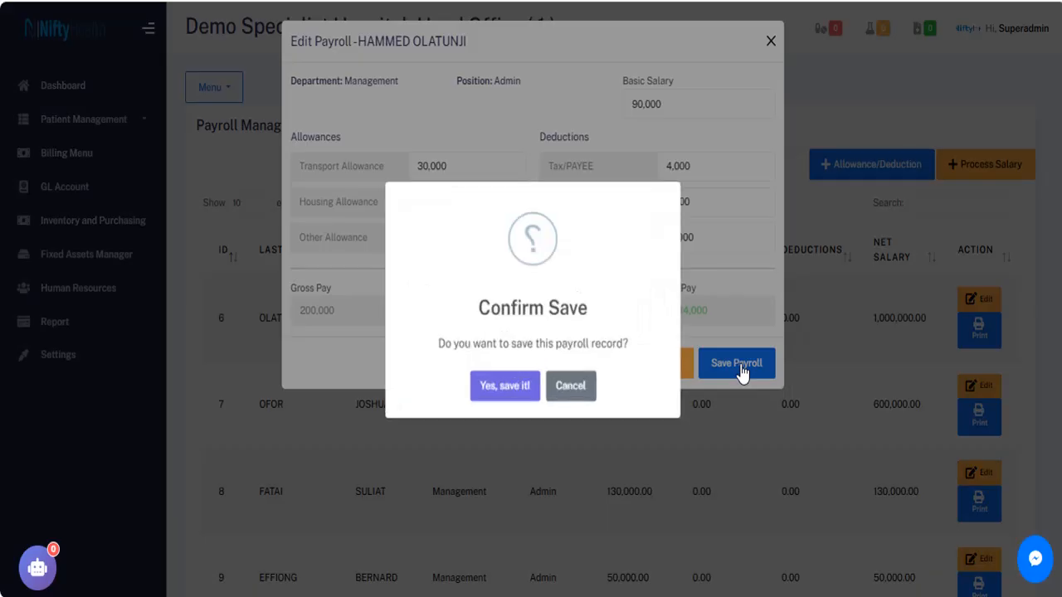
{"action": "left_click", "coordinate": [510, 380]}
{"action": "left_click", "coordinate": [533, 382]}
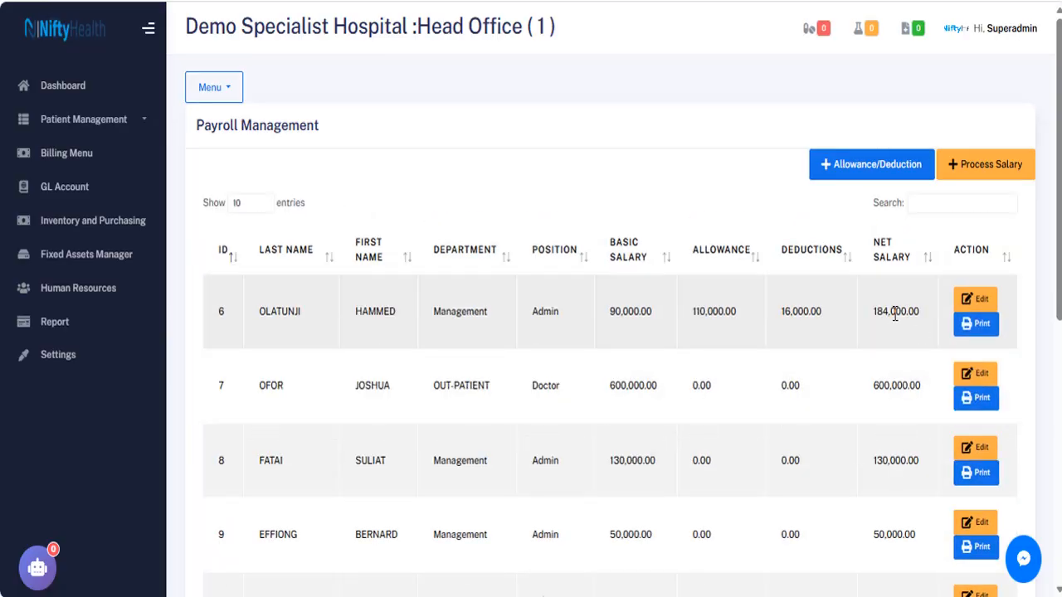
{"action": "left_click", "coordinate": [979, 330]}
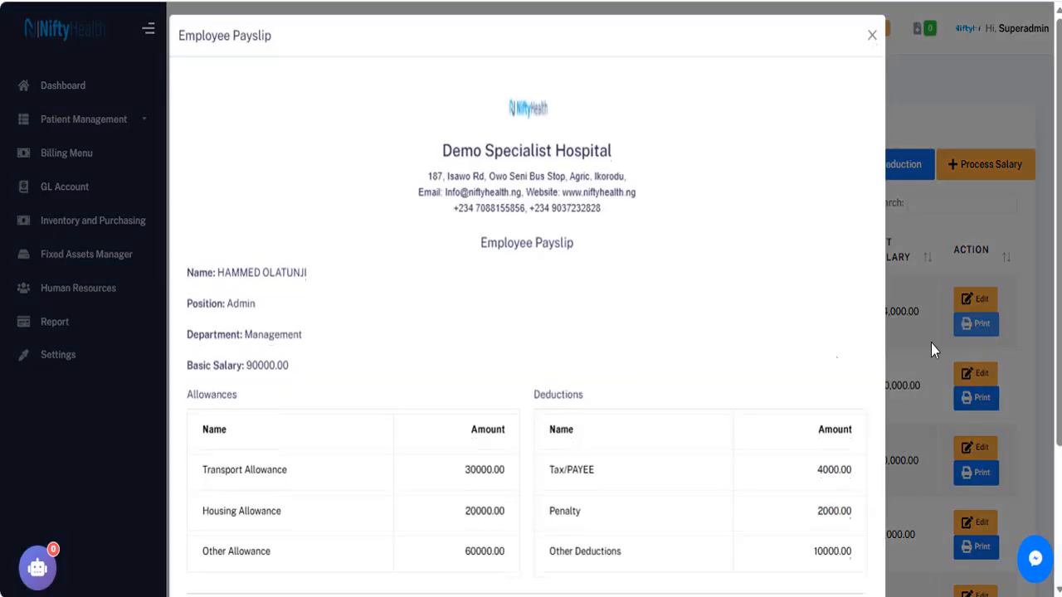
{"action": "scroll", "coordinate": [995, 509], "scroll_direction": "down", "scroll_amount": 2}
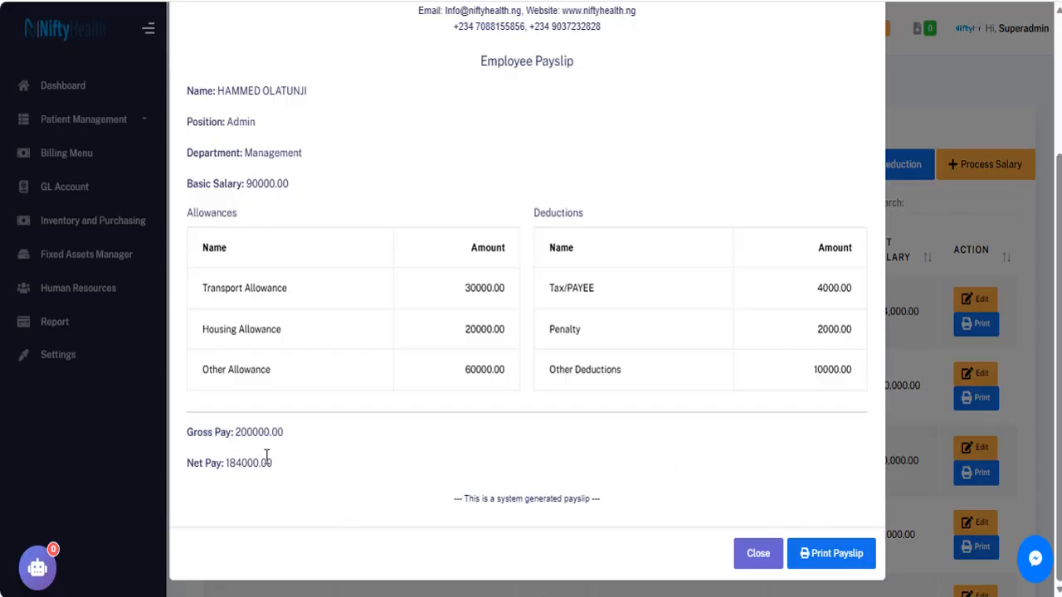
{"action": "left_click", "coordinate": [750, 556]}
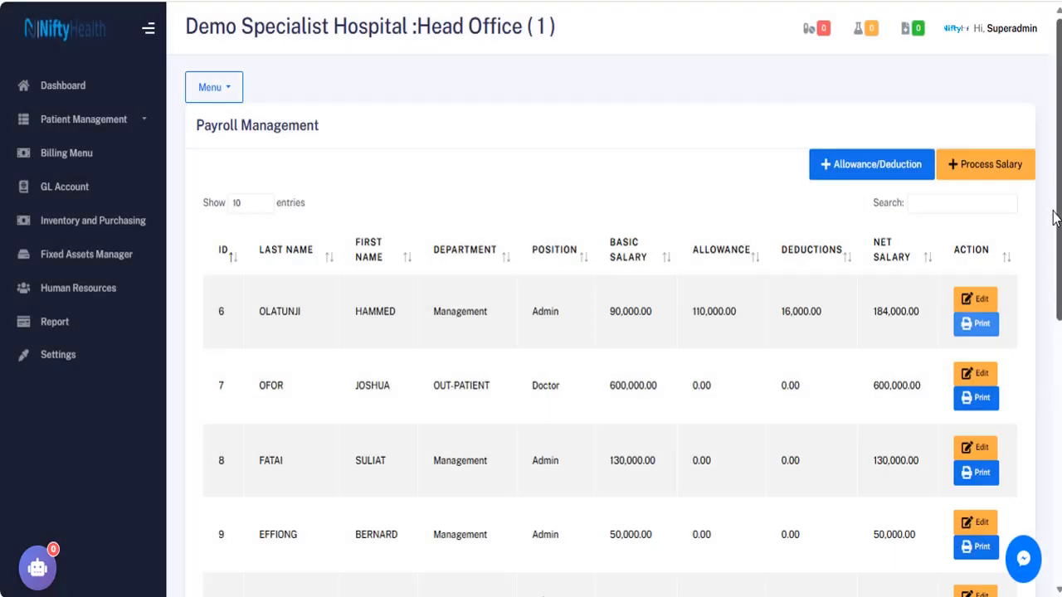
{"action": "left_click", "coordinate": [228, 90]}
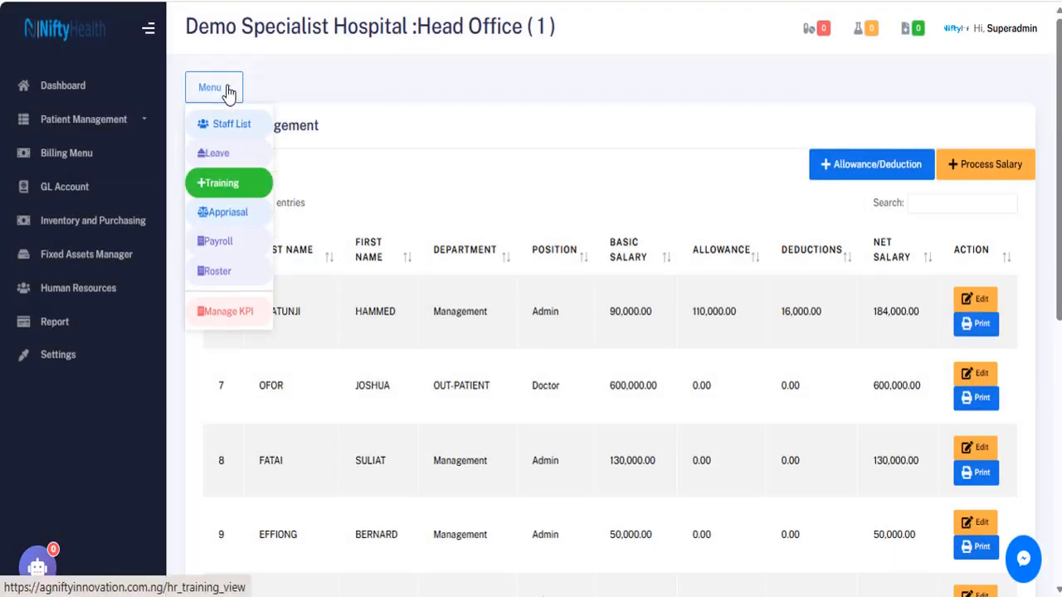
{"action": "left_click", "coordinate": [511, 155]}
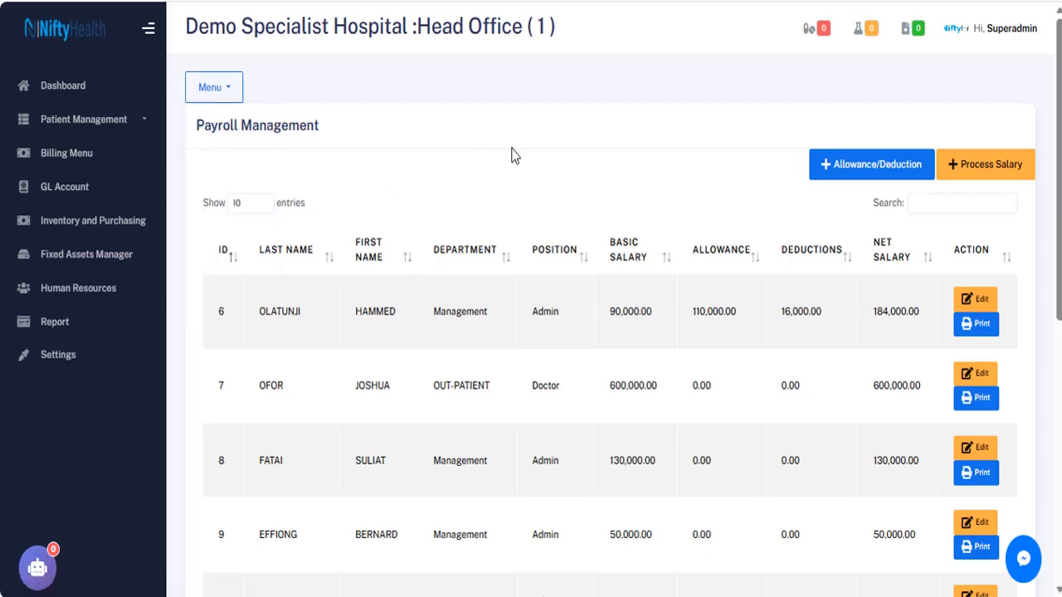
{"action": "scroll", "coordinate": [512, 155], "scroll_direction": "down", "scroll_amount": 6}
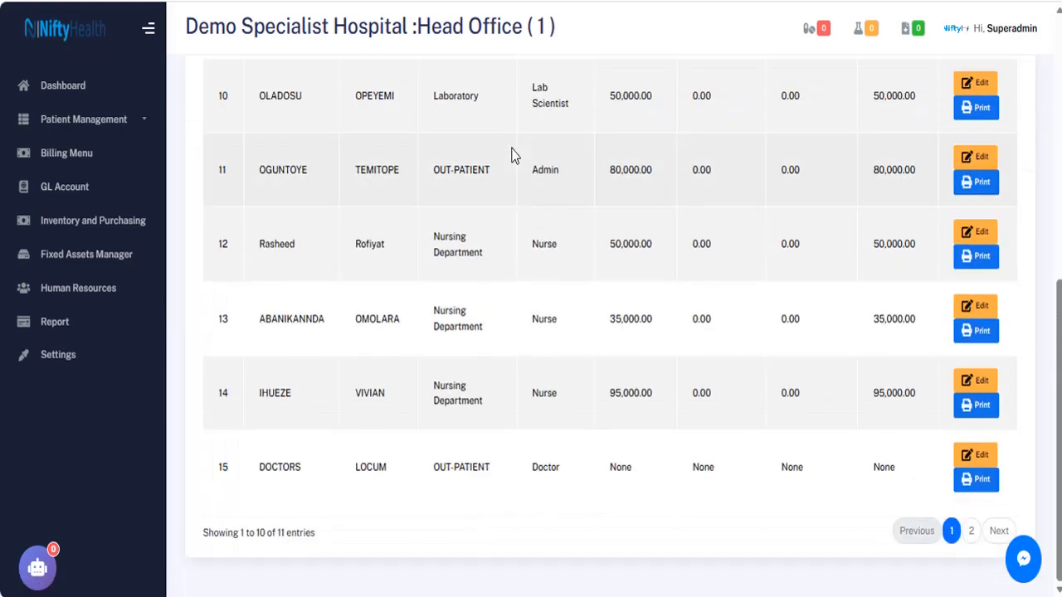